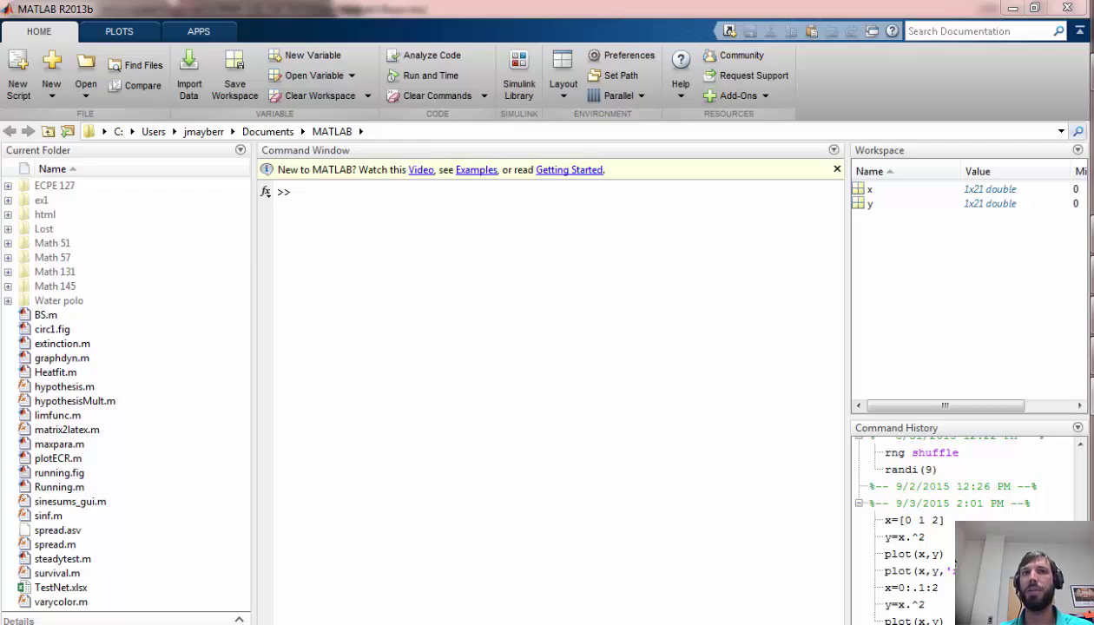
Define x = [0 1 2] and y = x.^2 in the Command Window, giving 0 1 4
{"action": "left_click", "coordinate": [300, 195]}
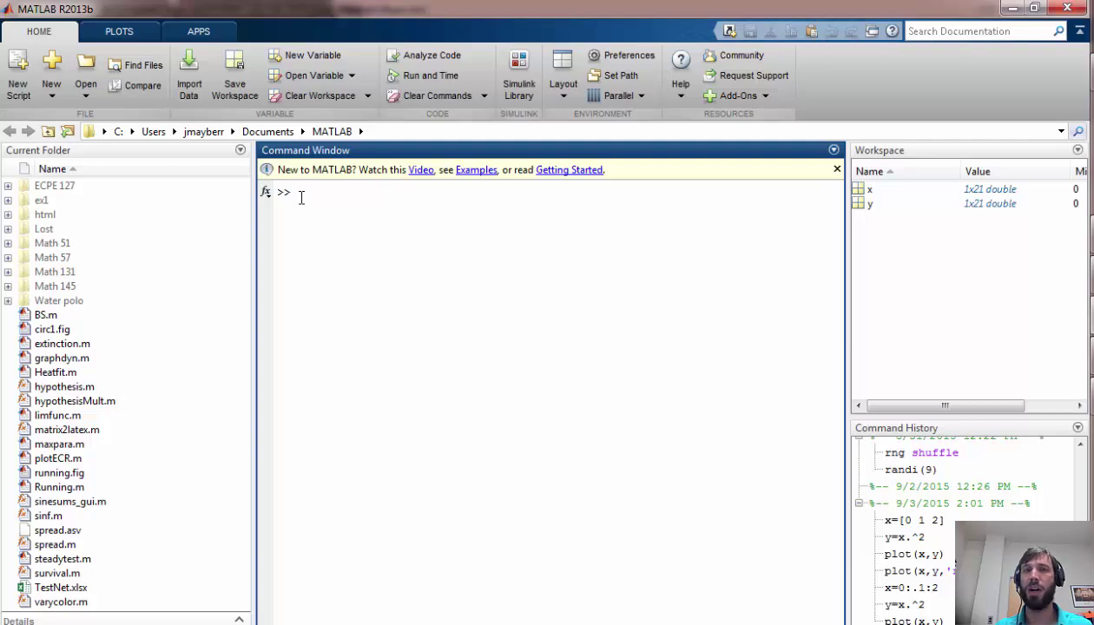
{"action": "type", "text": "x=["}
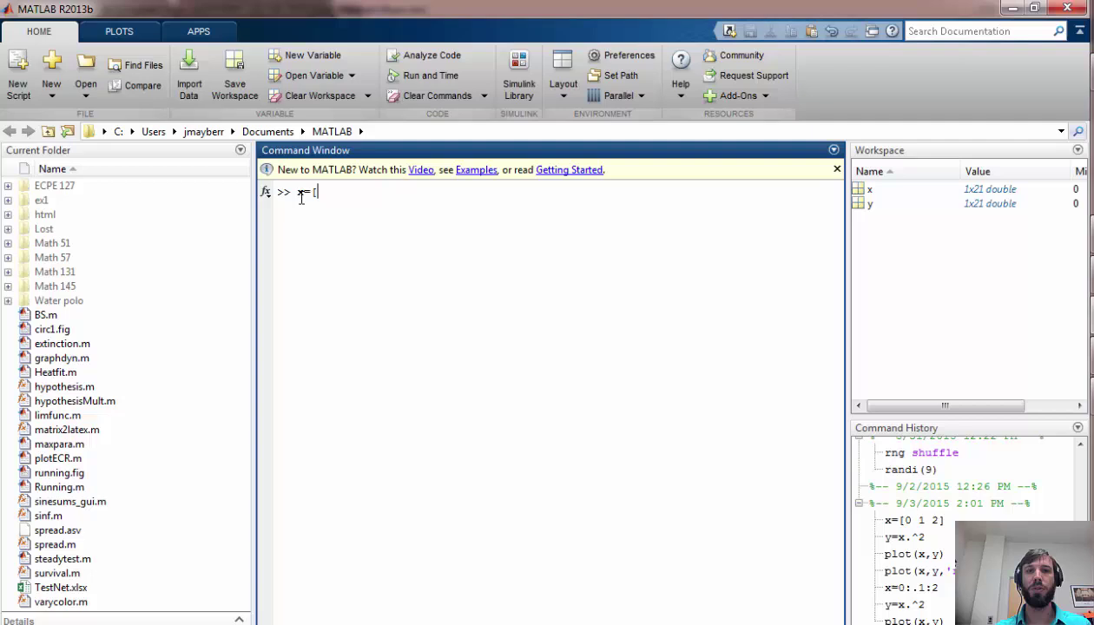
{"action": "type", "text": "0 1 2]"}
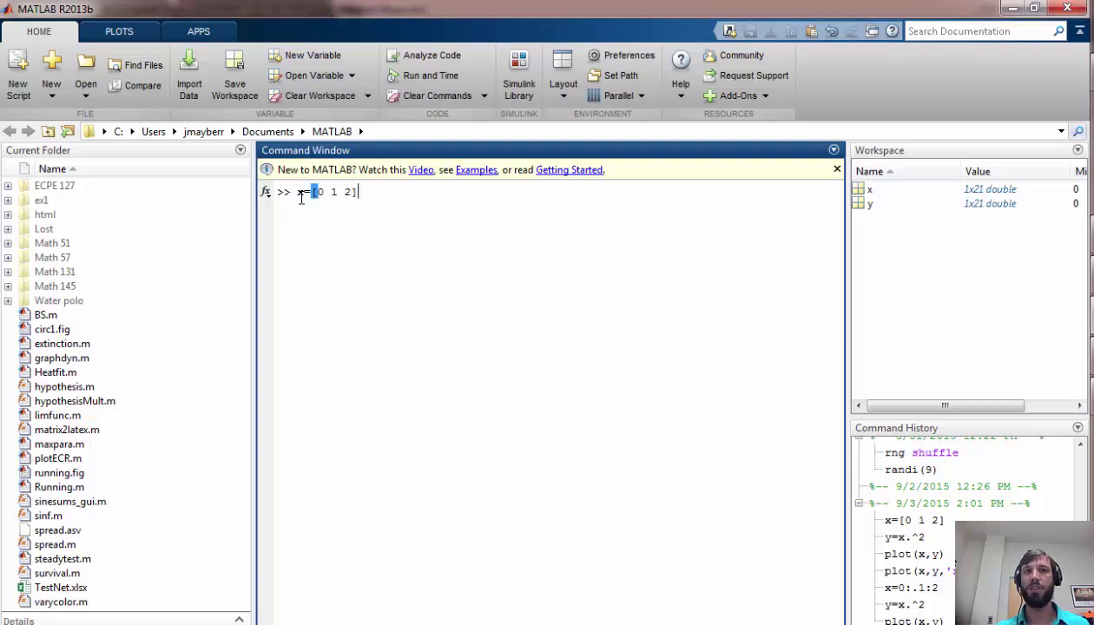
{"action": "key", "text": "Return"}
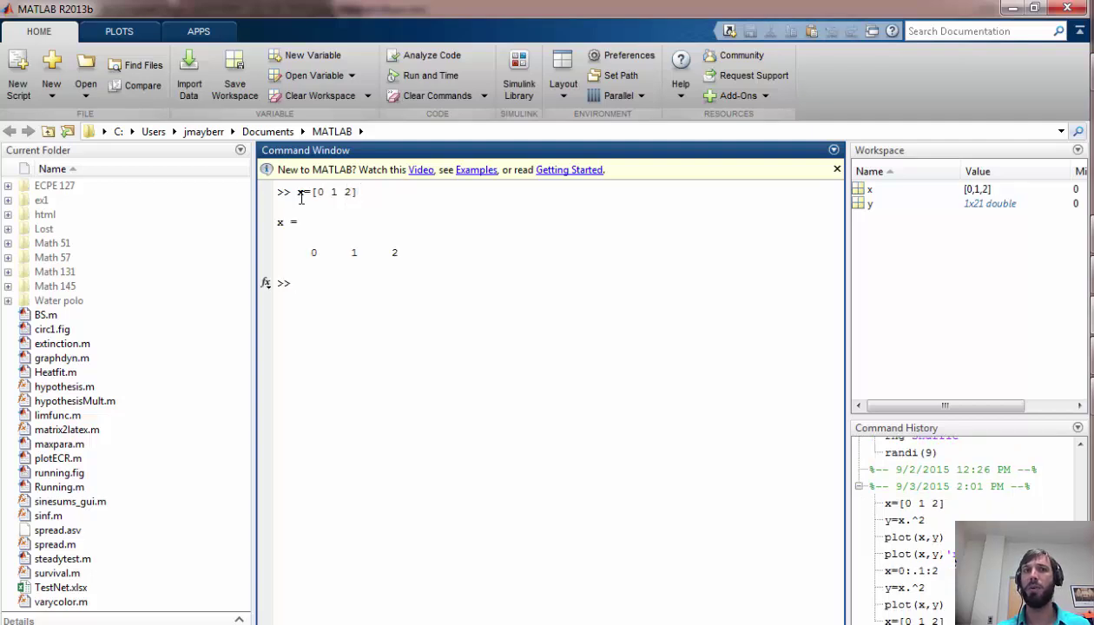
{"action": "type", "text": "y="}
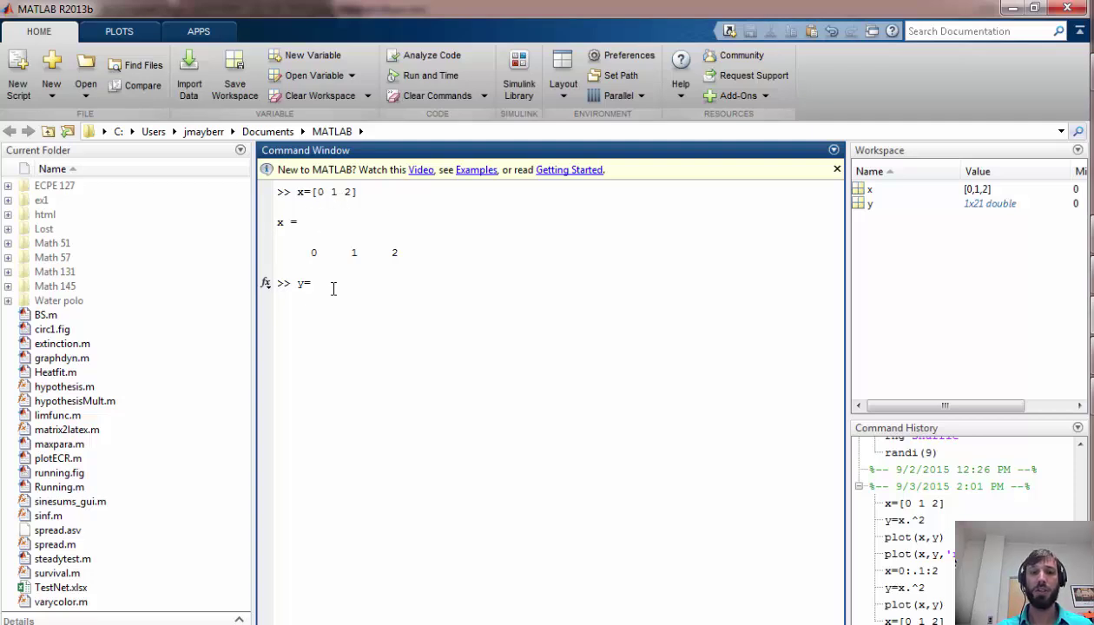
{"action": "type", "text": "x"}
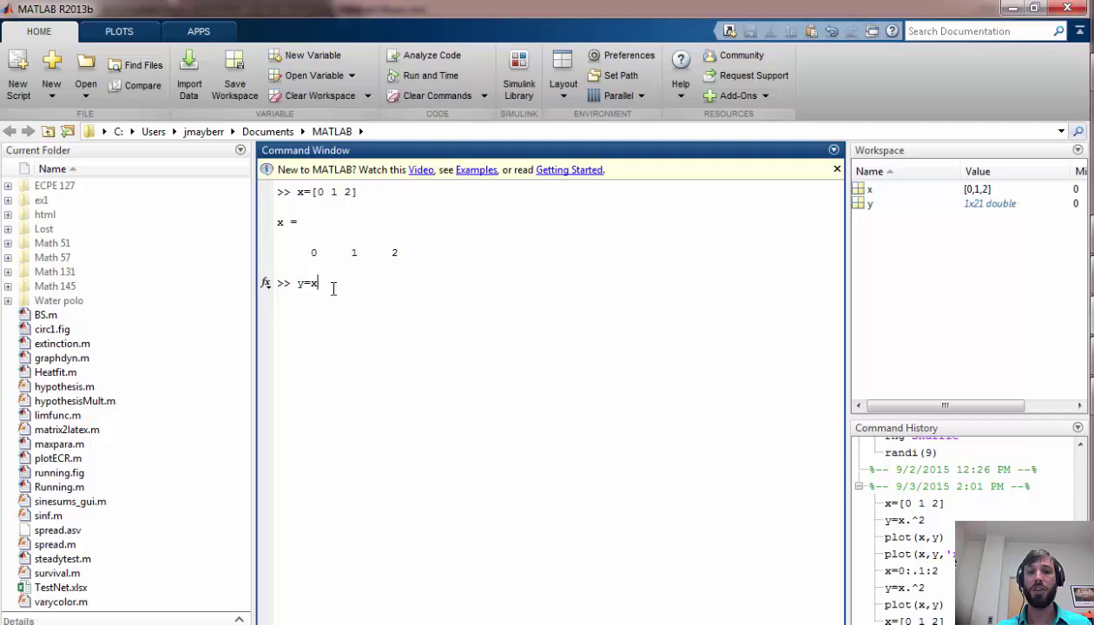
{"action": "type", "text": ".^"}
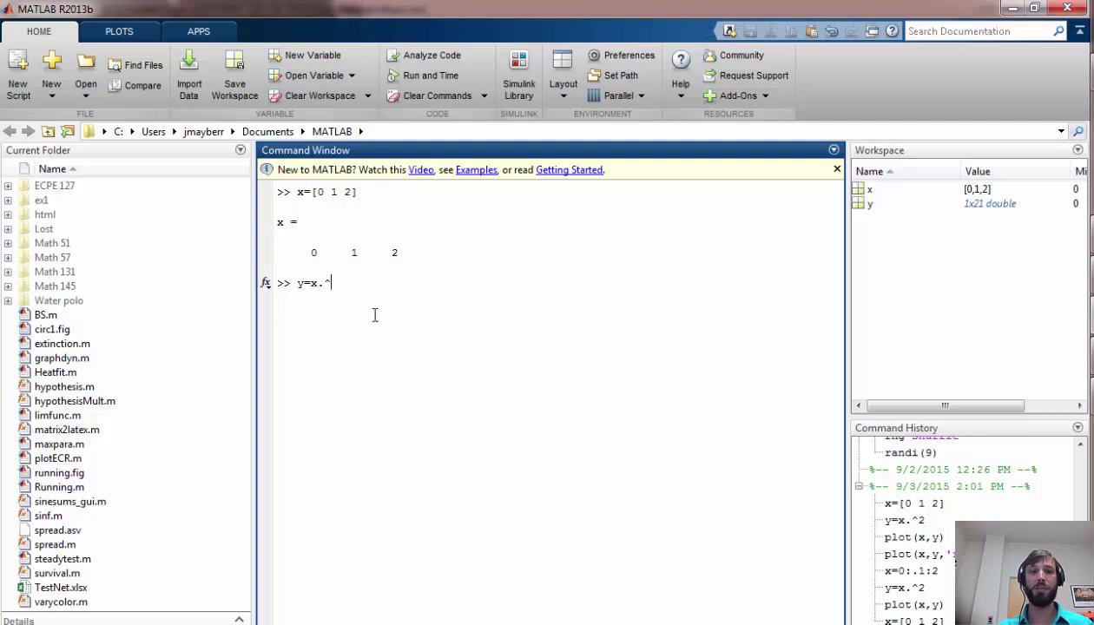
{"action": "type", "text": "2"}
{"action": "key", "text": "Return"}
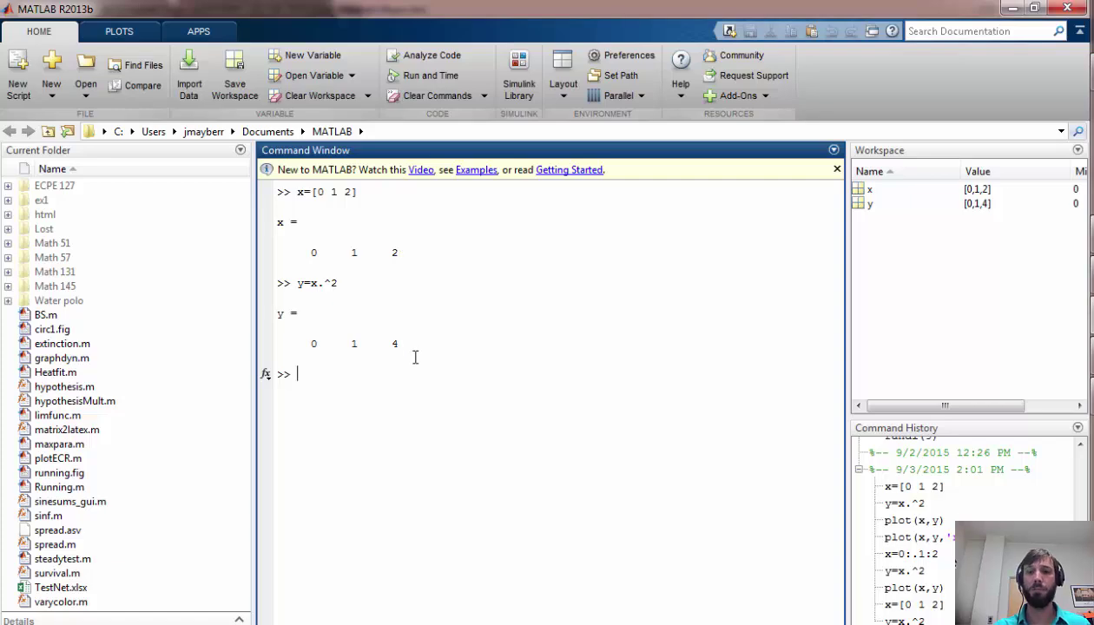
Plot y against x with plot(x,y), then close the Figure 1 window
{"action": "type", "text": "plot(x,y"}
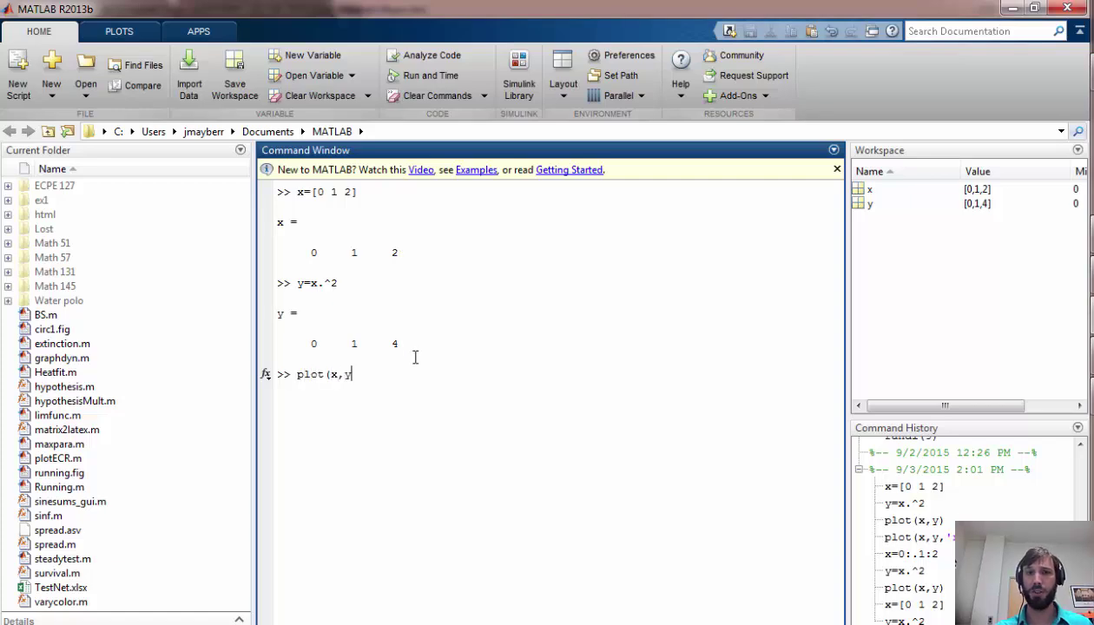
{"action": "type", "text": ")"}
{"action": "key", "text": "Return"}
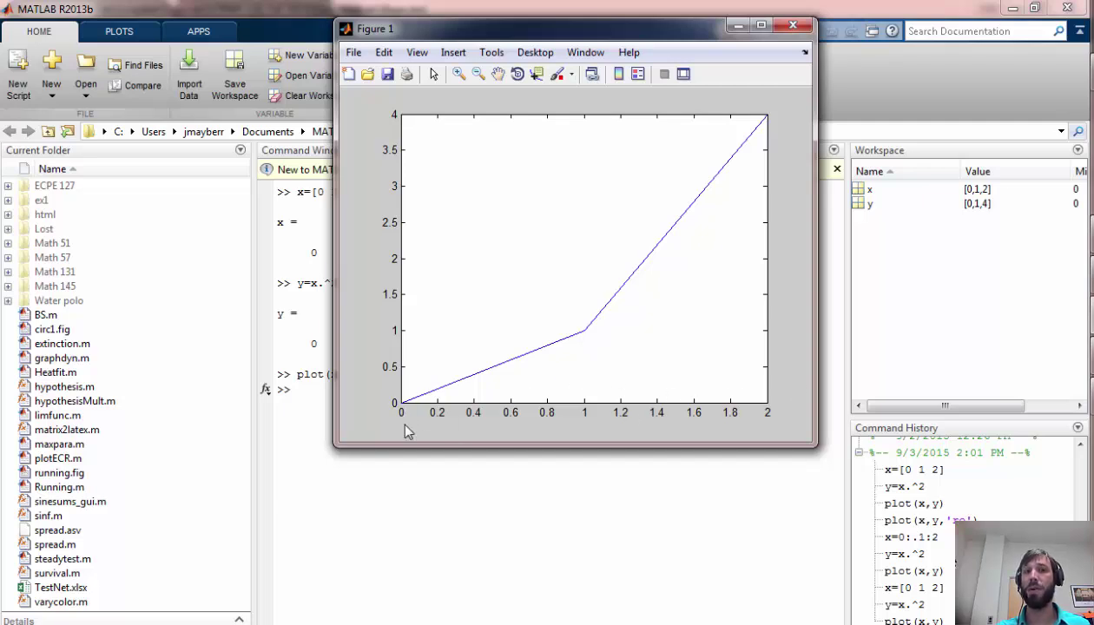
{"action": "left_click", "coordinate": [793, 26]}
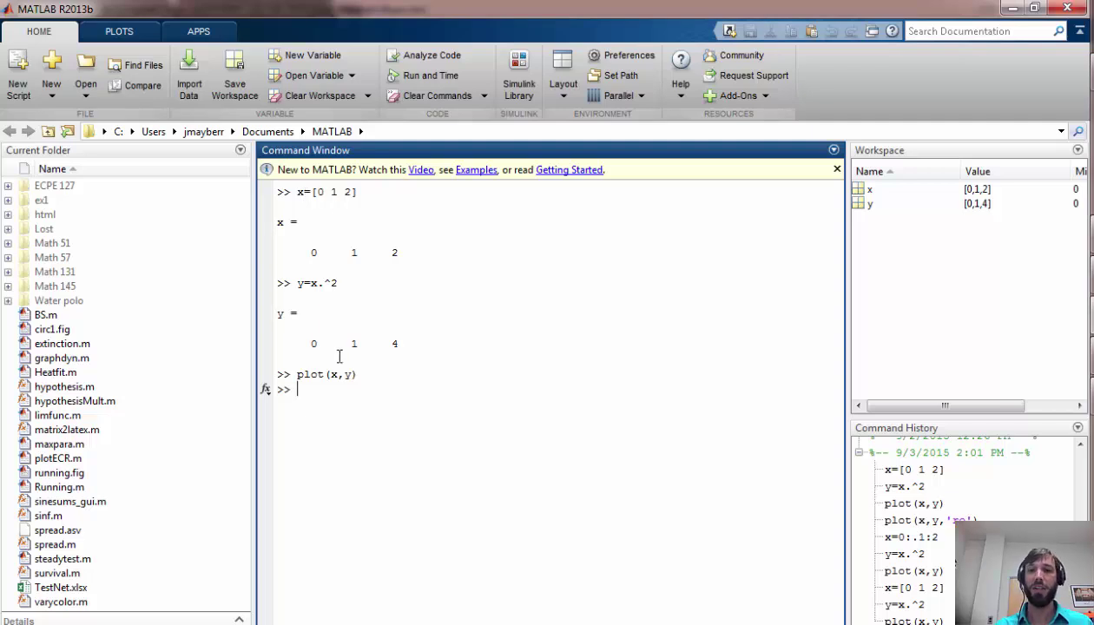
Redefine x as 0:.1:2 and y as x.^2, then plot the smooth parabola
{"action": "type", "text": "x="}
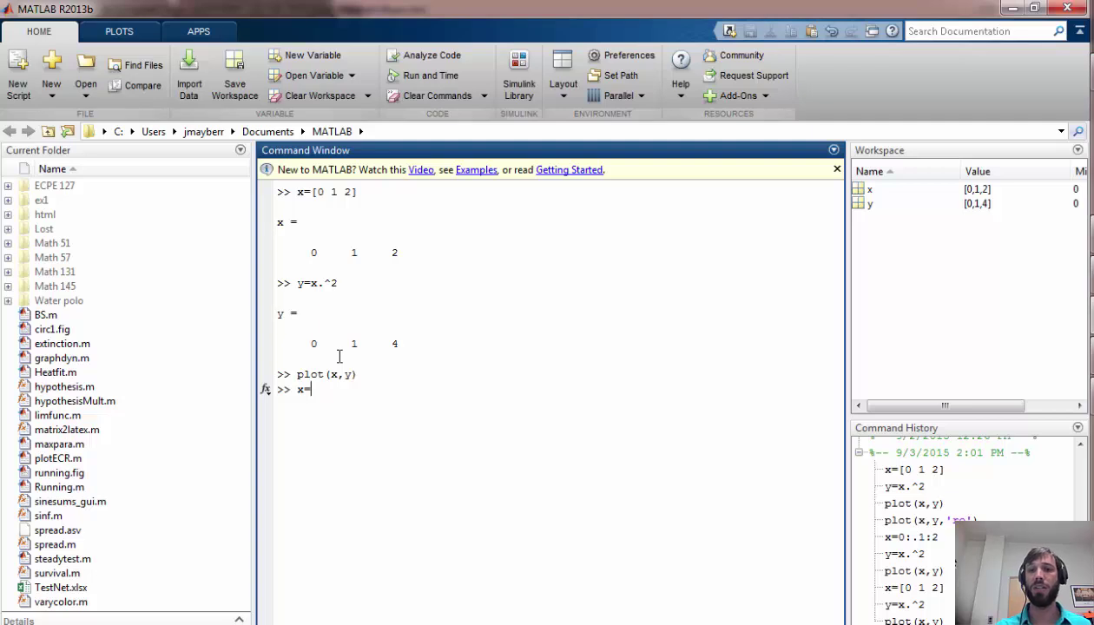
{"action": "type", "text": "0"}
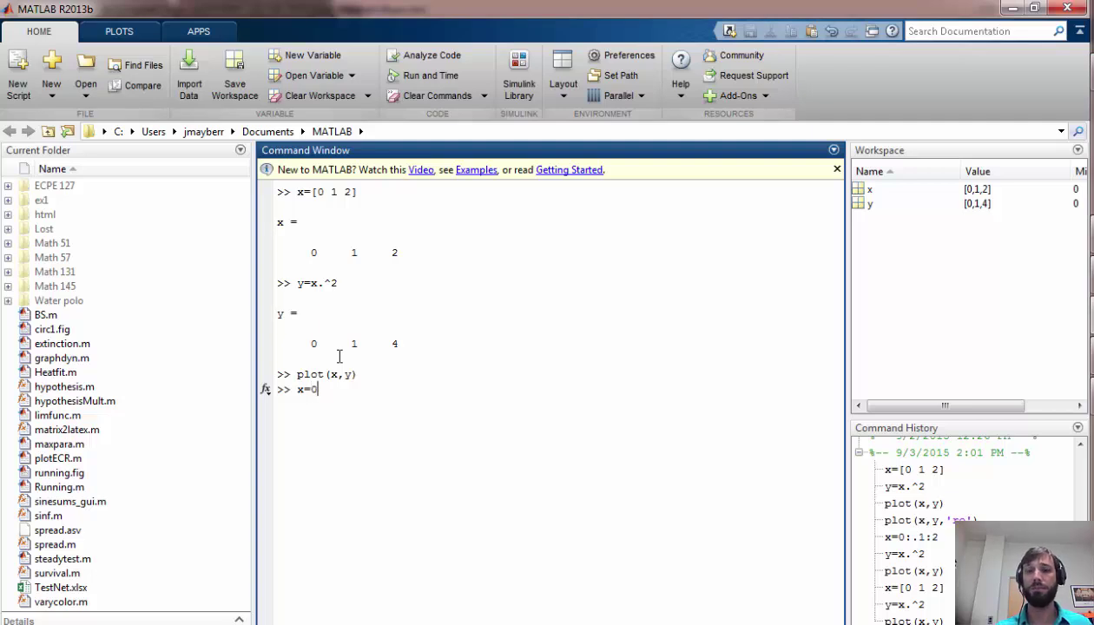
{"action": "type", "text": ":"}
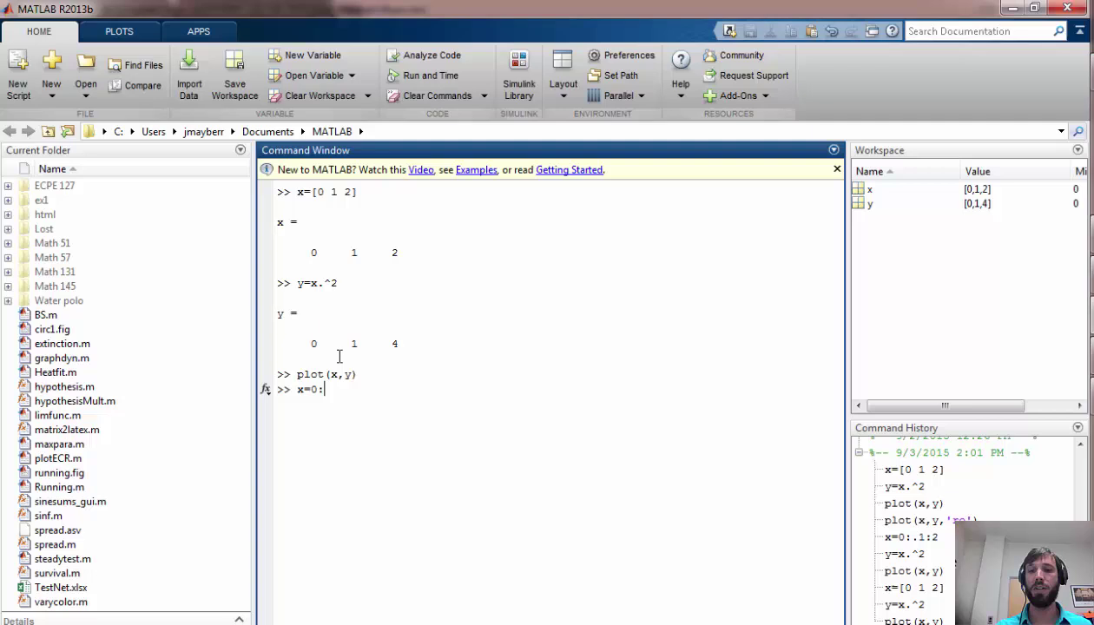
{"action": "type", "text": ".1:"}
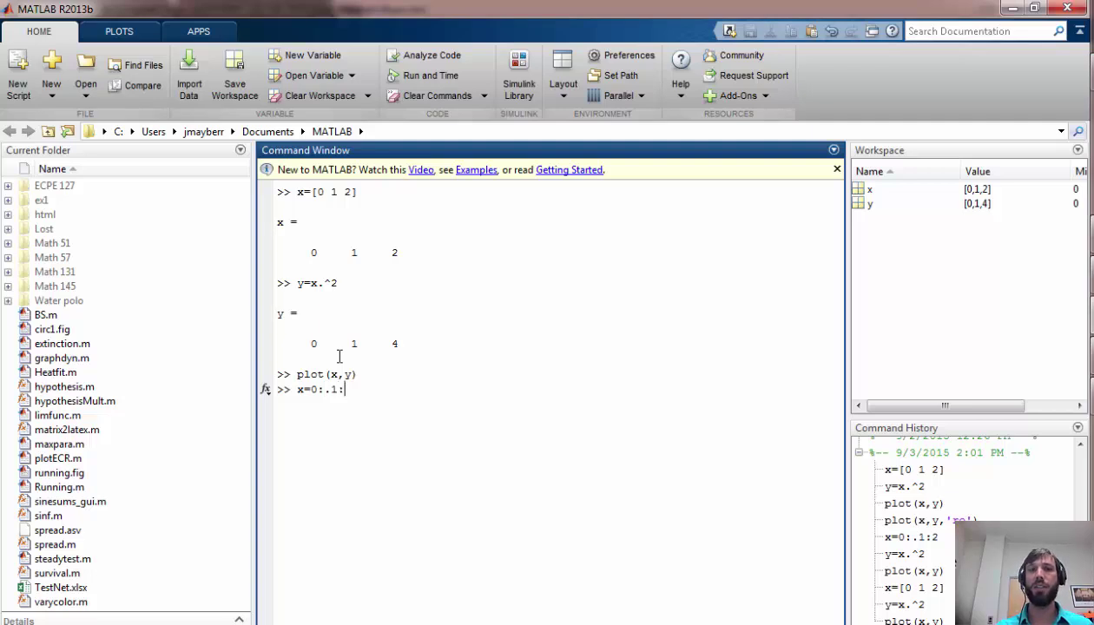
{"action": "type", "text": "2"}
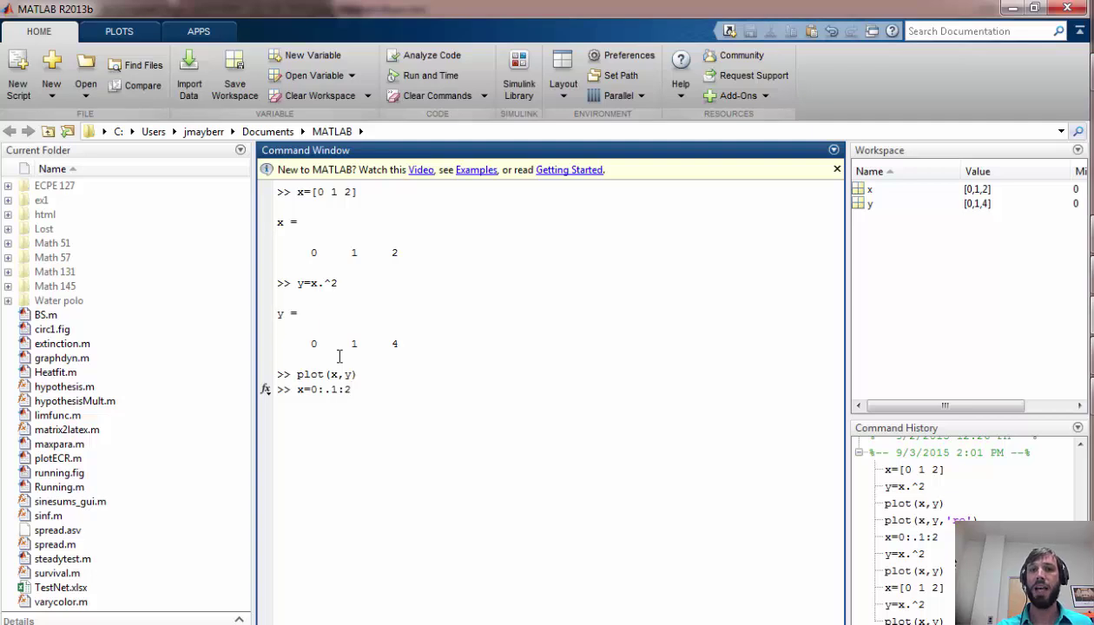
{"action": "key", "text": "Return"}
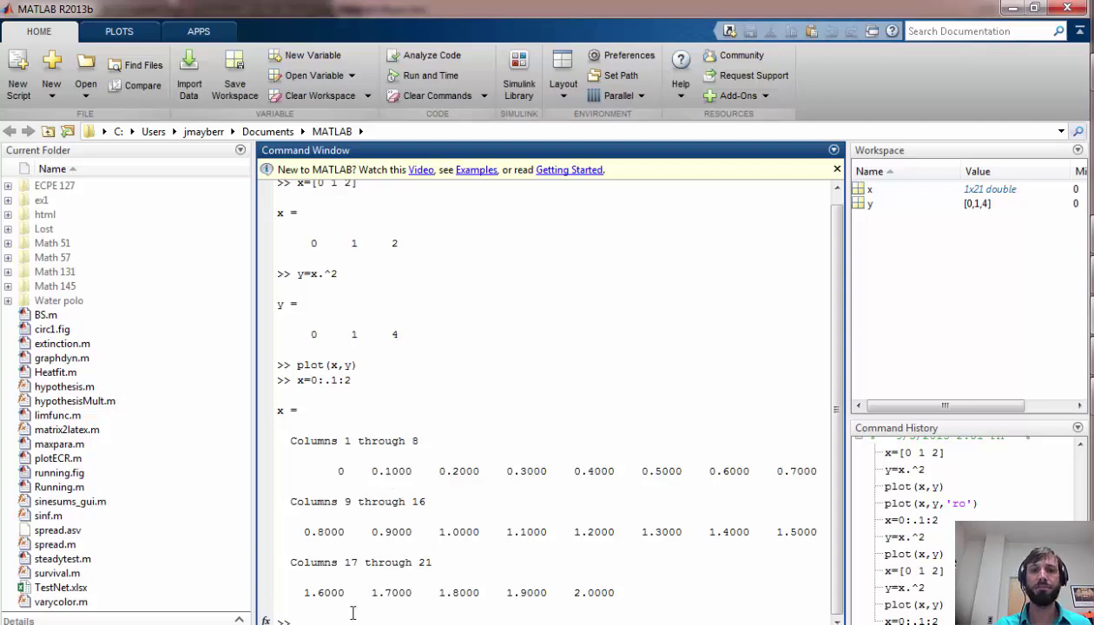
{"action": "type", "text": "y=x.^2"}
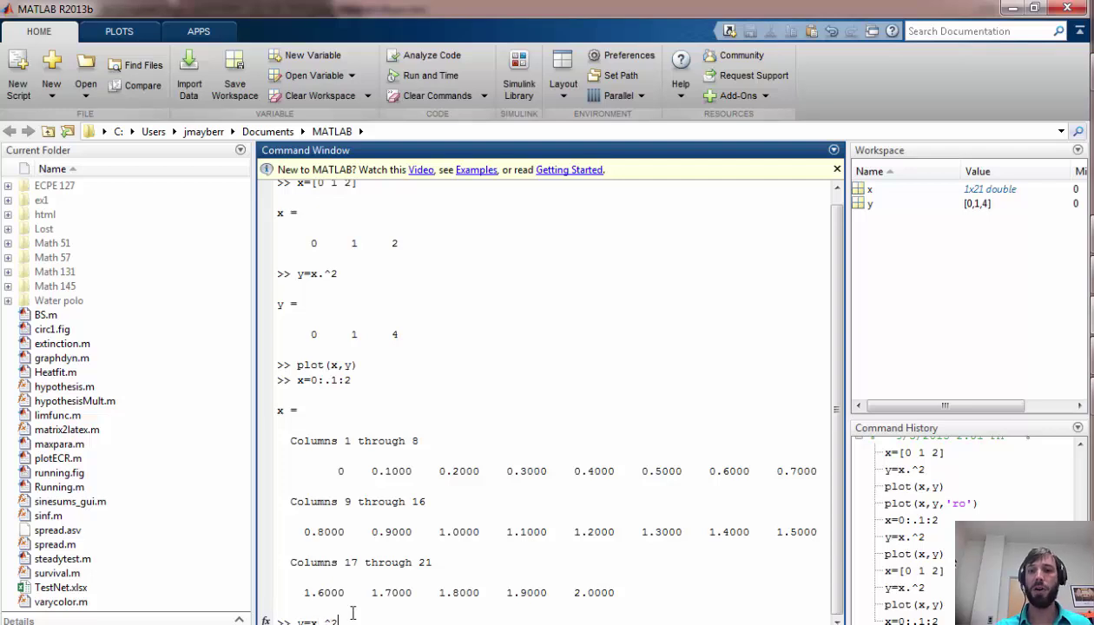
{"action": "key", "text": "Return"}
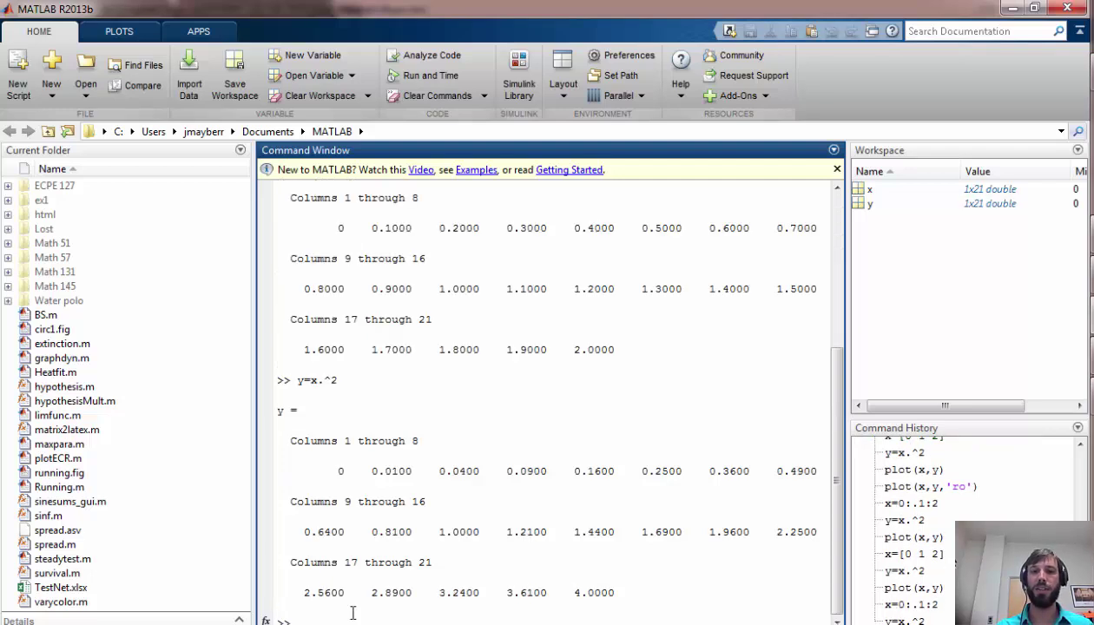
{"action": "type", "text": "plot(x,y)"}
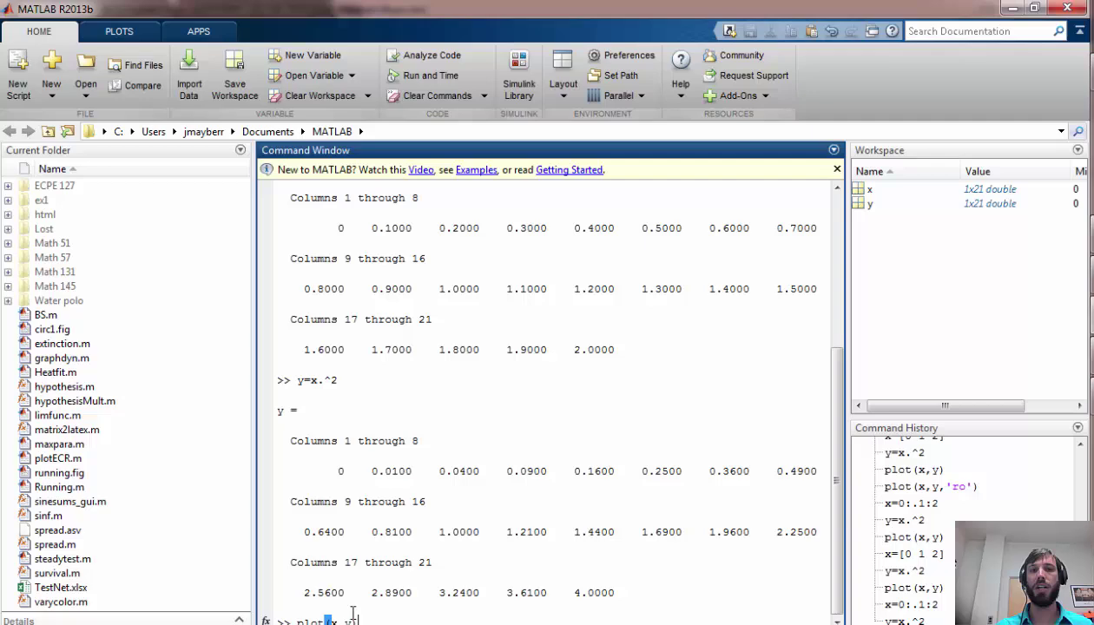
{"action": "key", "text": "Return"}
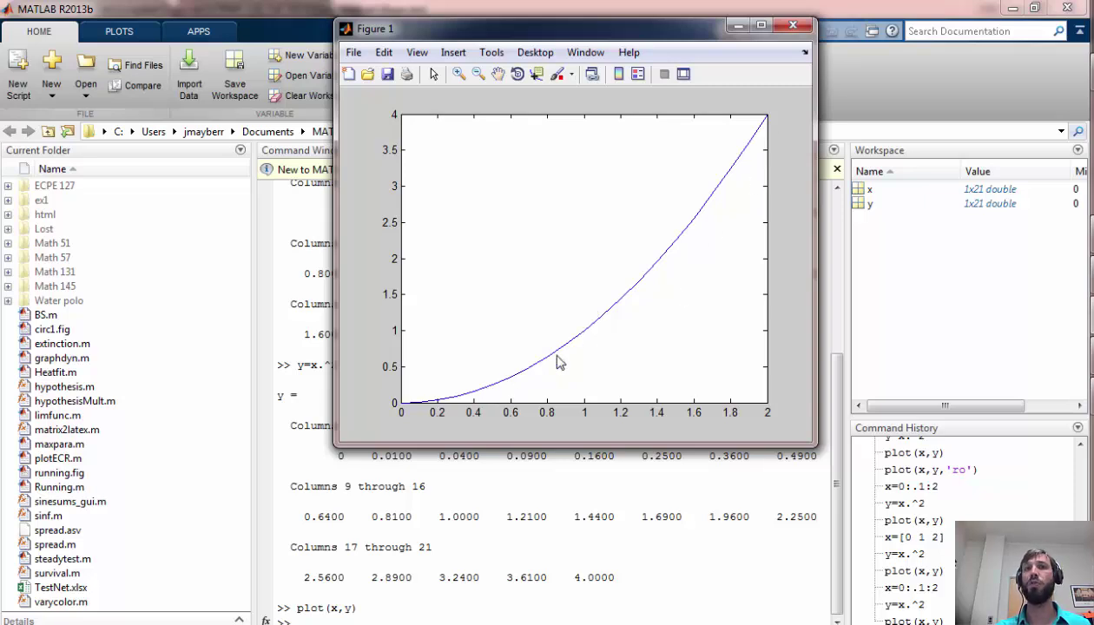
Plot the parabola as a red line with plot(x,y,'r')
{"action": "left_click", "coordinate": [352, 619]}
{"action": "type", "text": "plot("}
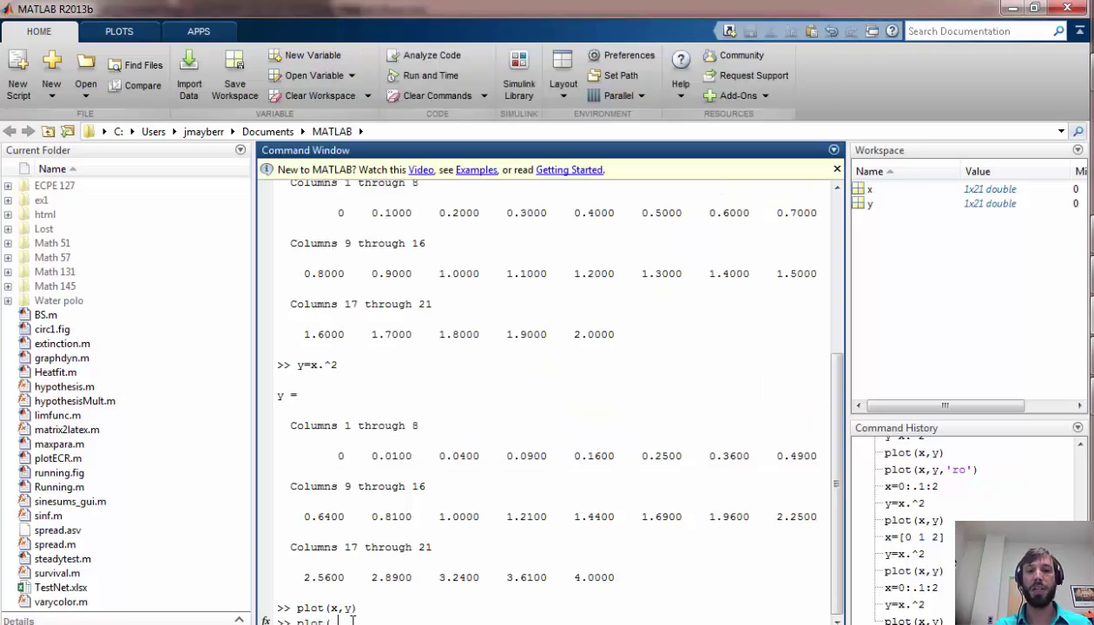
{"action": "type", "text": "x,y"}
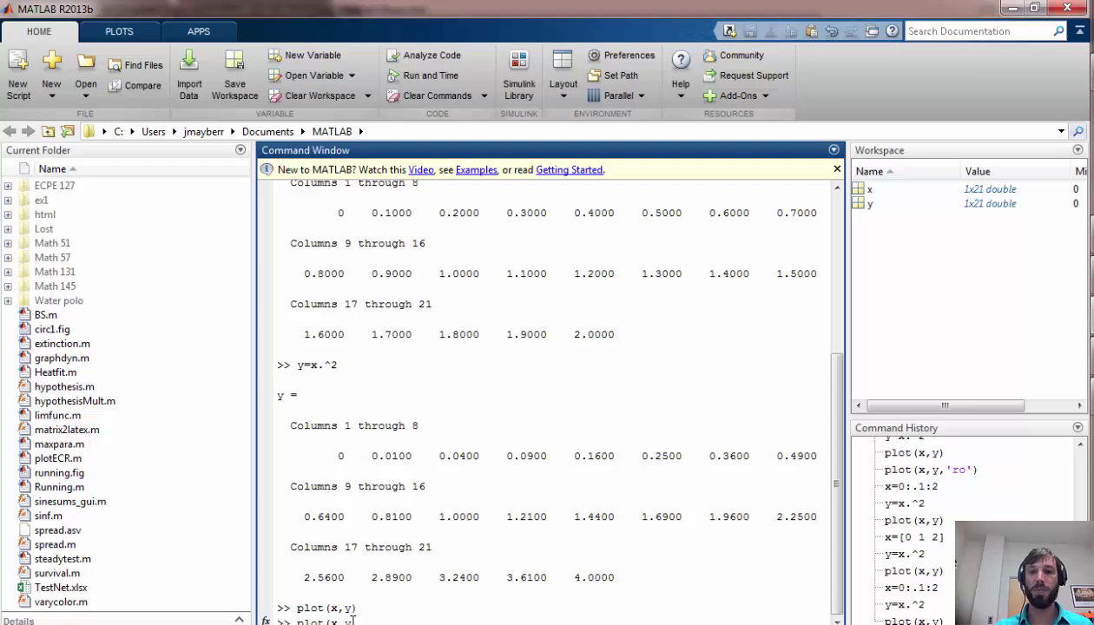
{"action": "type", "text": ",'r')"}
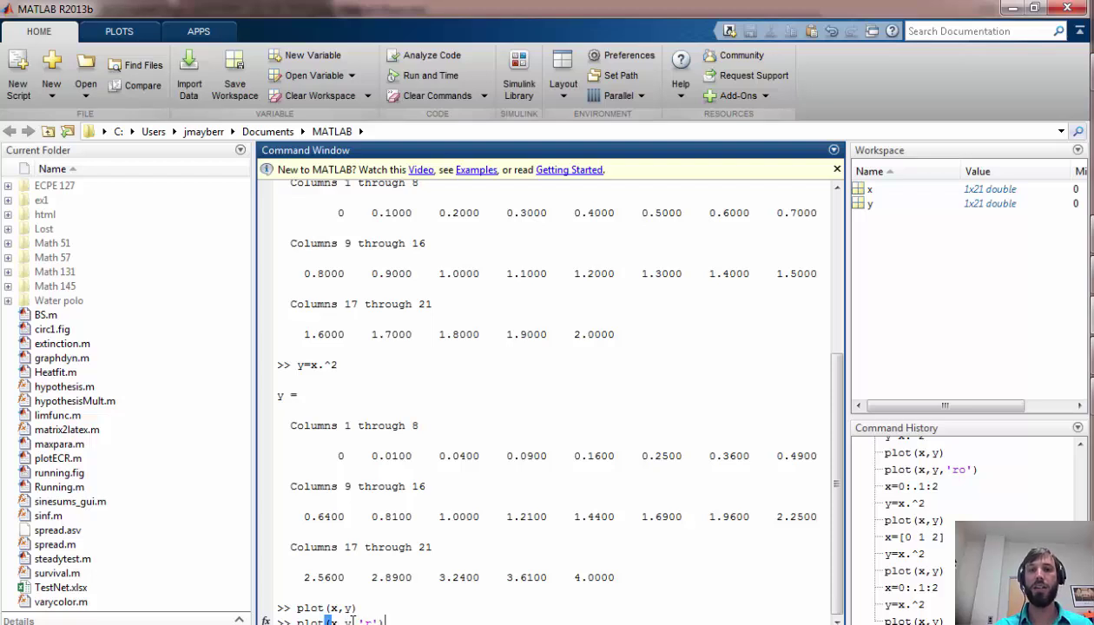
{"action": "key", "text": "Return"}
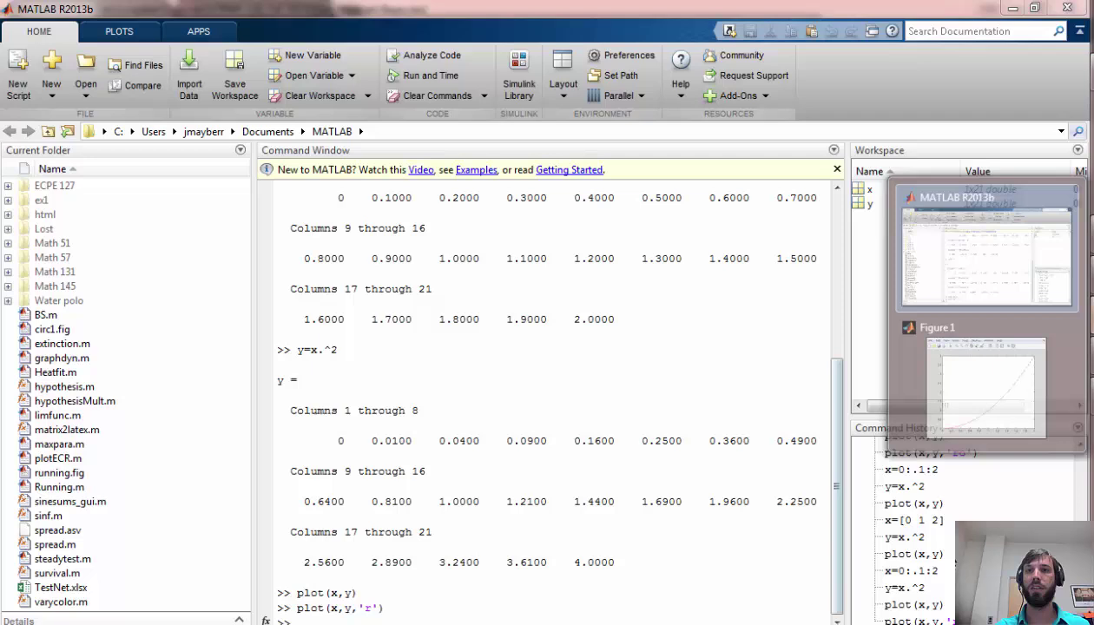
{"action": "left_click", "coordinate": [987, 411]}
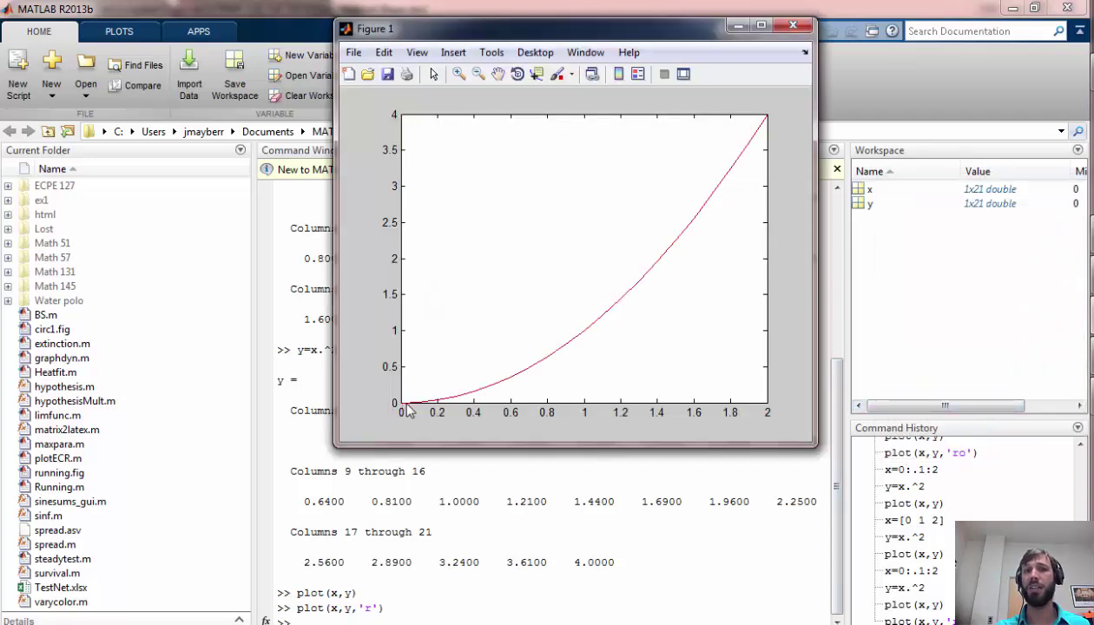
Replot it as red asterisk markers only with plot(x,y,'r*')
{"action": "left_click", "coordinate": [295, 618]}
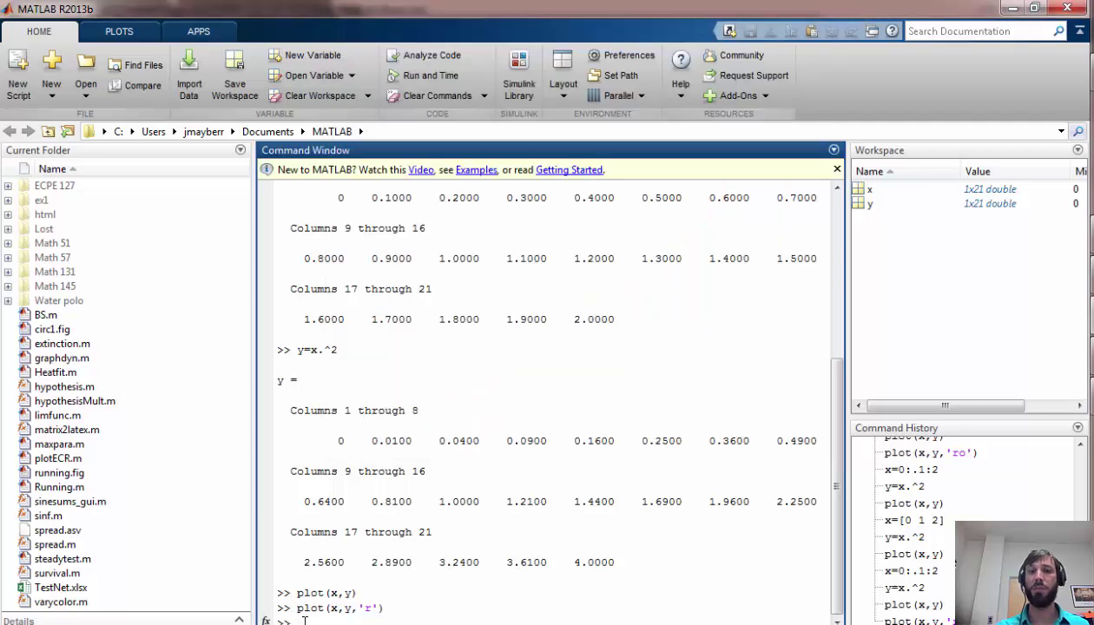
{"action": "key", "text": "Up"}
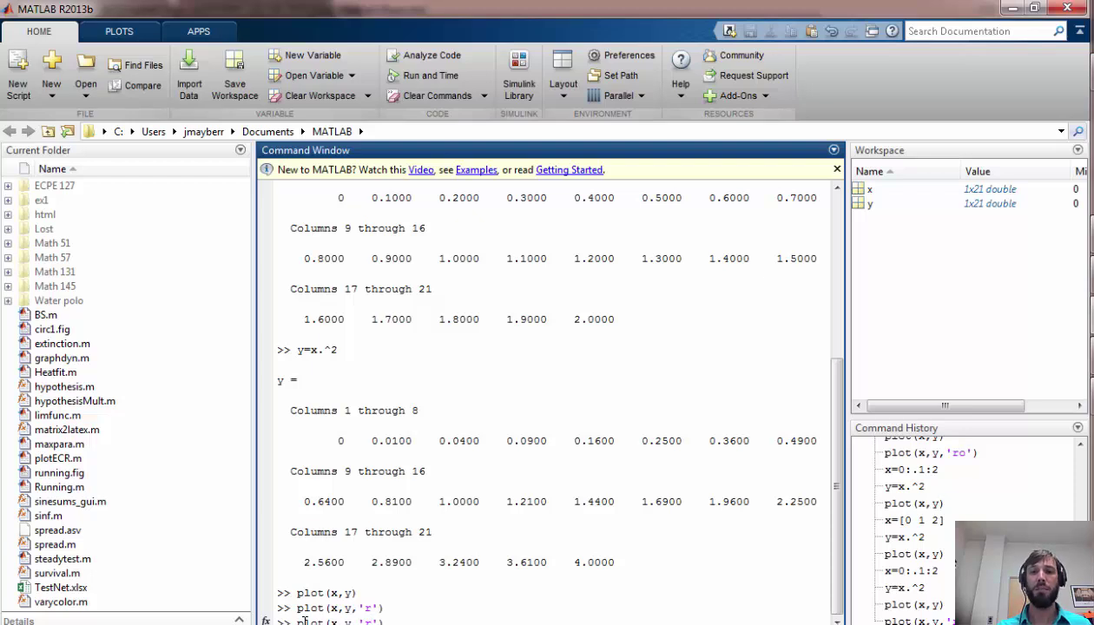
{"action": "type", "text": "*"}
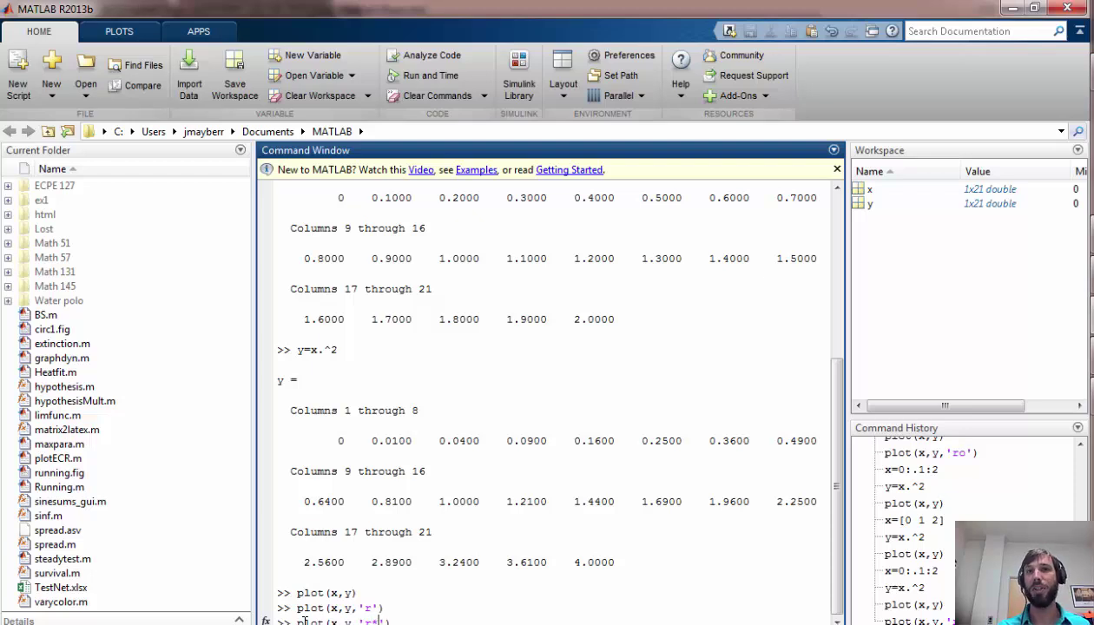
{"action": "key", "text": "Return"}
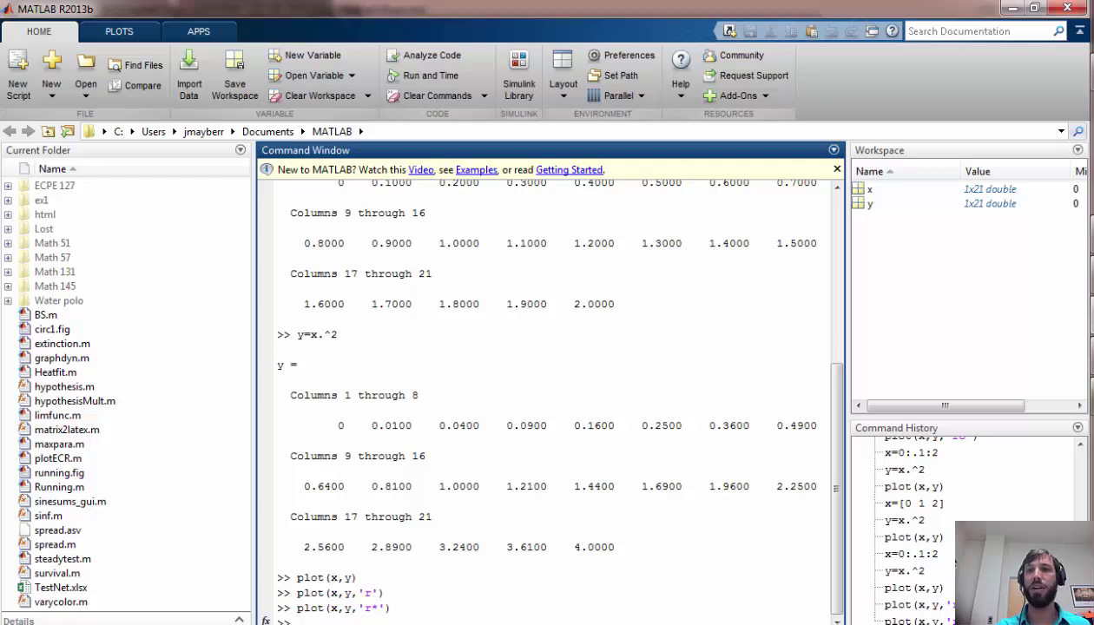
{"action": "mouse_move", "coordinate": [981, 624]}
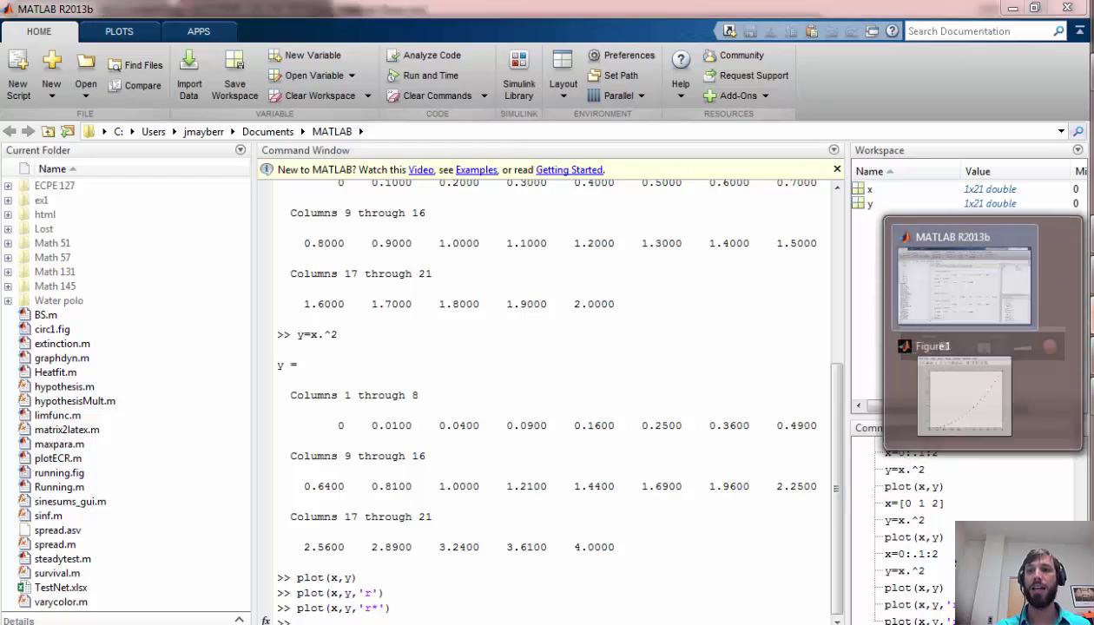
{"action": "left_click", "coordinate": [1001, 407]}
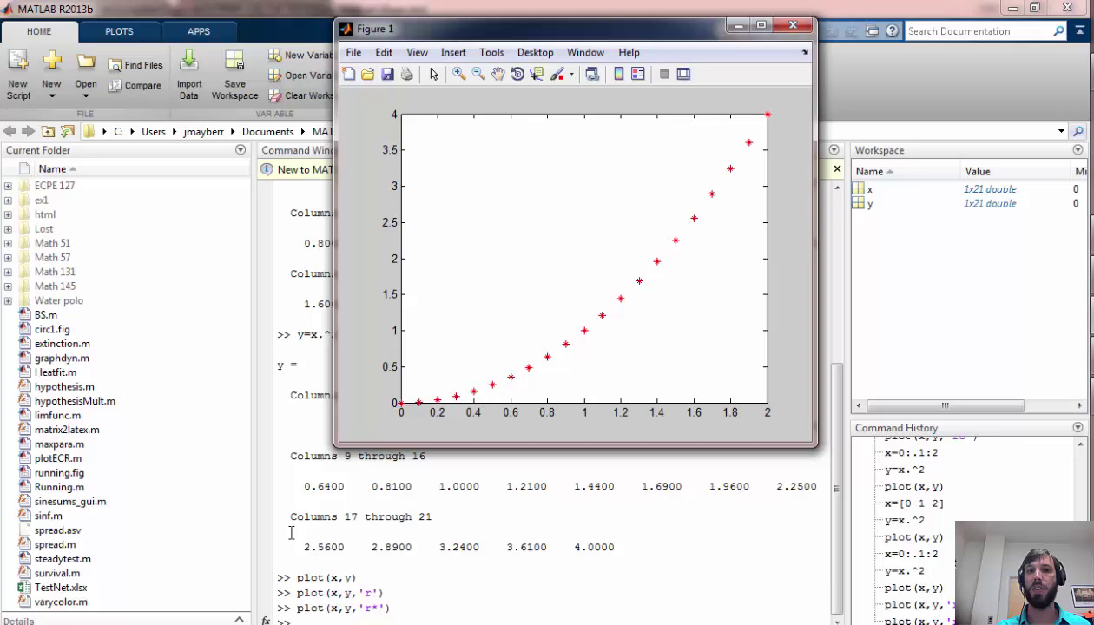
{"action": "left_click", "coordinate": [360, 622]}
Run plot(x,y,'r*--') to show red asterisks joined by a dashed red line
{"action": "key", "text": "Up"}
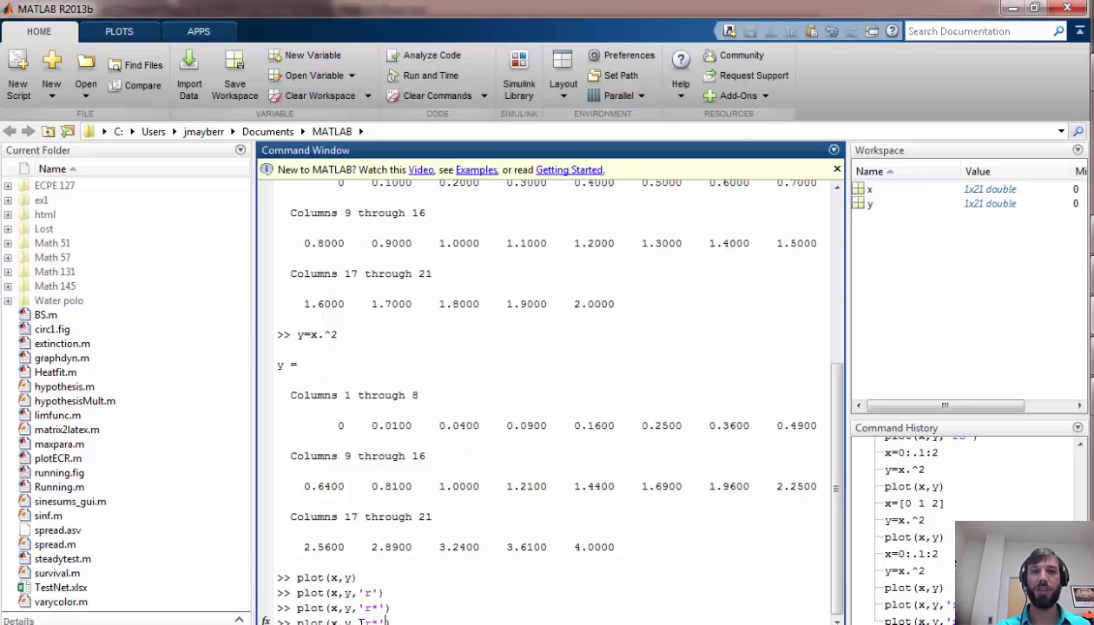
{"action": "type", "text": "--"}
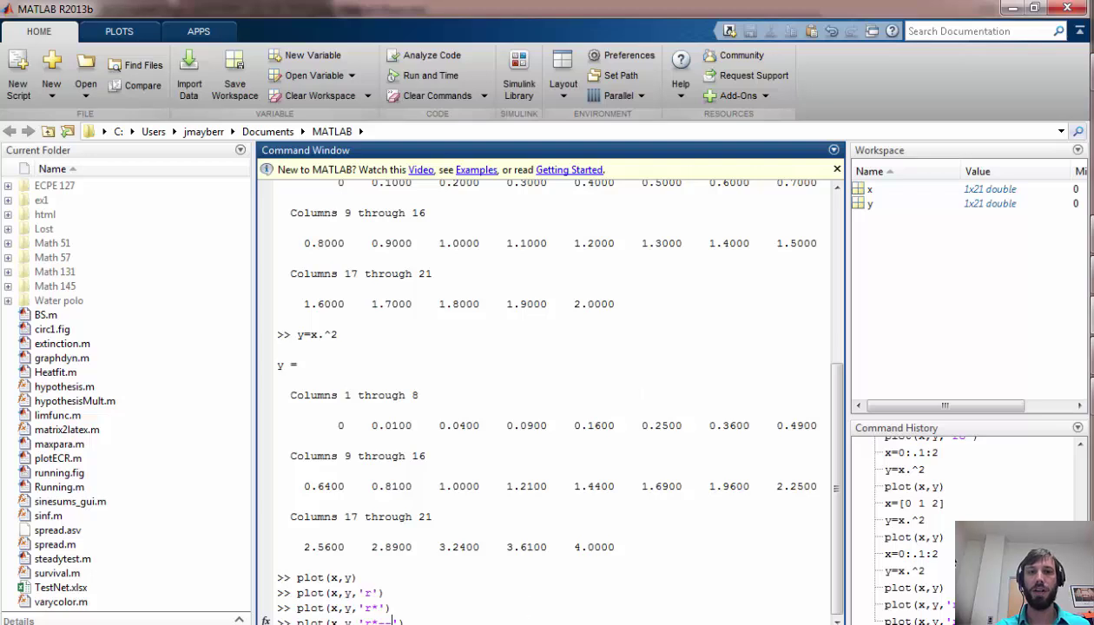
{"action": "key", "text": "Return"}
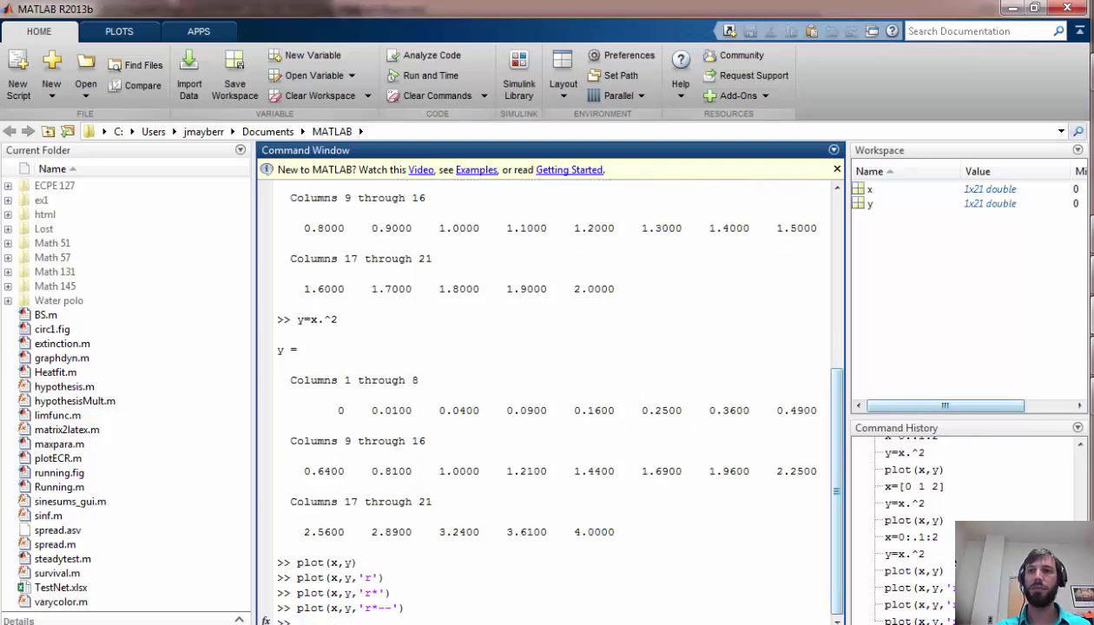
{"action": "mouse_move", "coordinate": [1087, 317]}
{"action": "left_click", "coordinate": [1023, 373]}
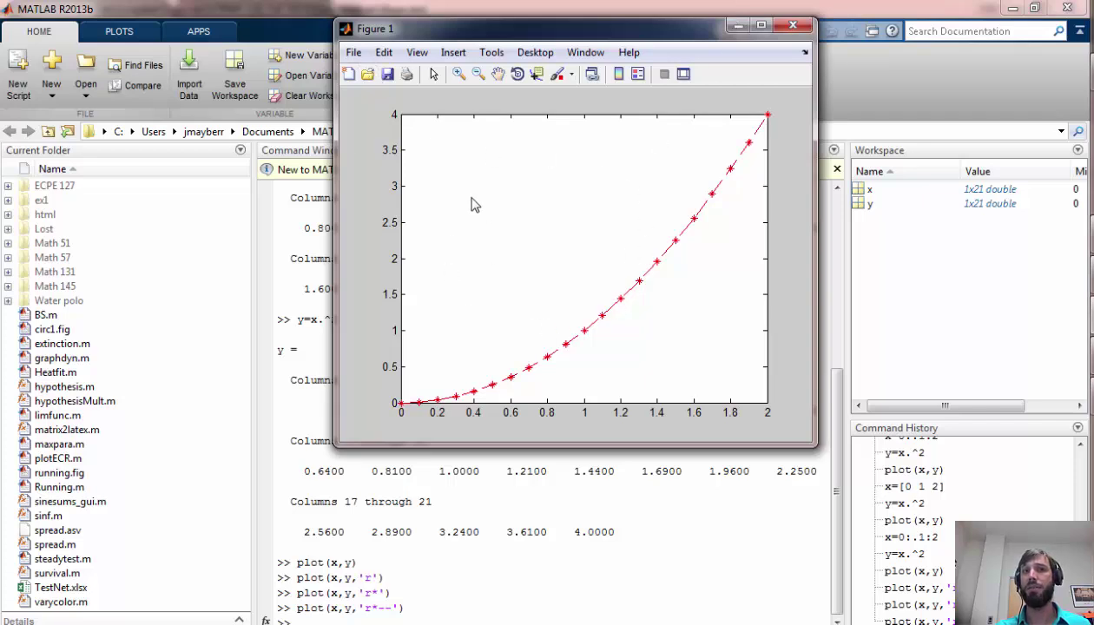
Start Save As for Figure 1 with the EPS file (*.eps) format
{"action": "left_click", "coordinate": [354, 54]}
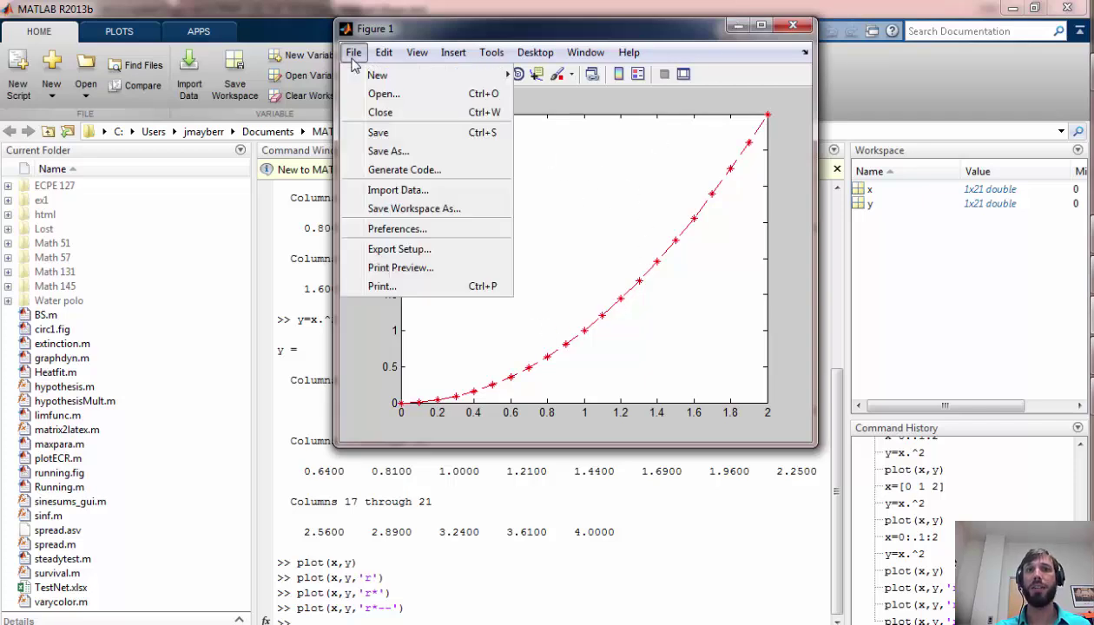
{"action": "left_click", "coordinate": [387, 152]}
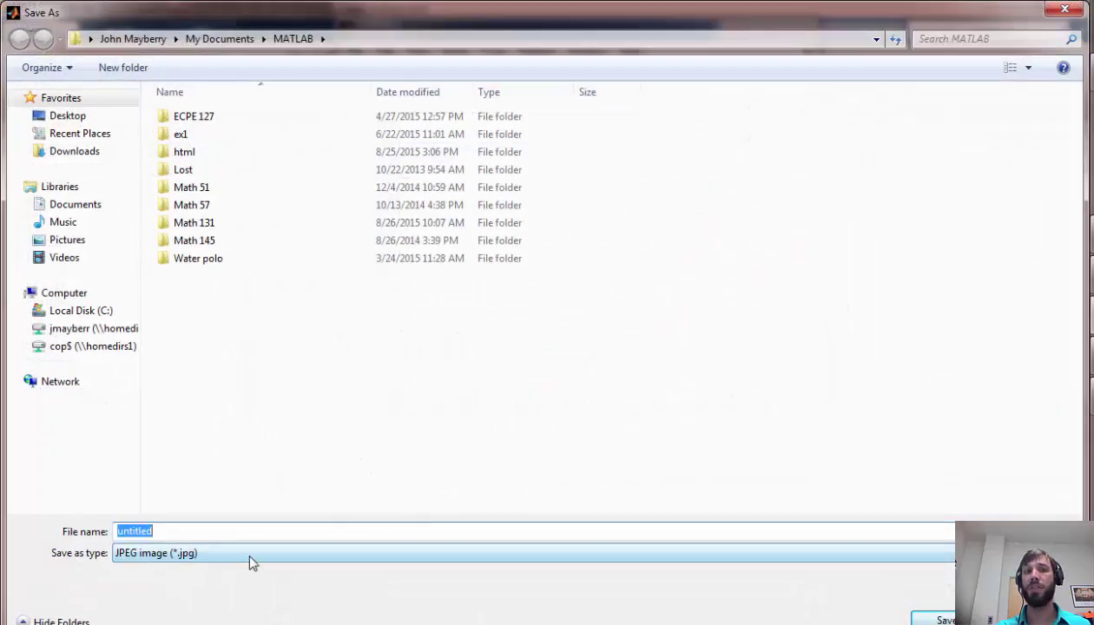
{"action": "left_click", "coordinate": [250, 558]}
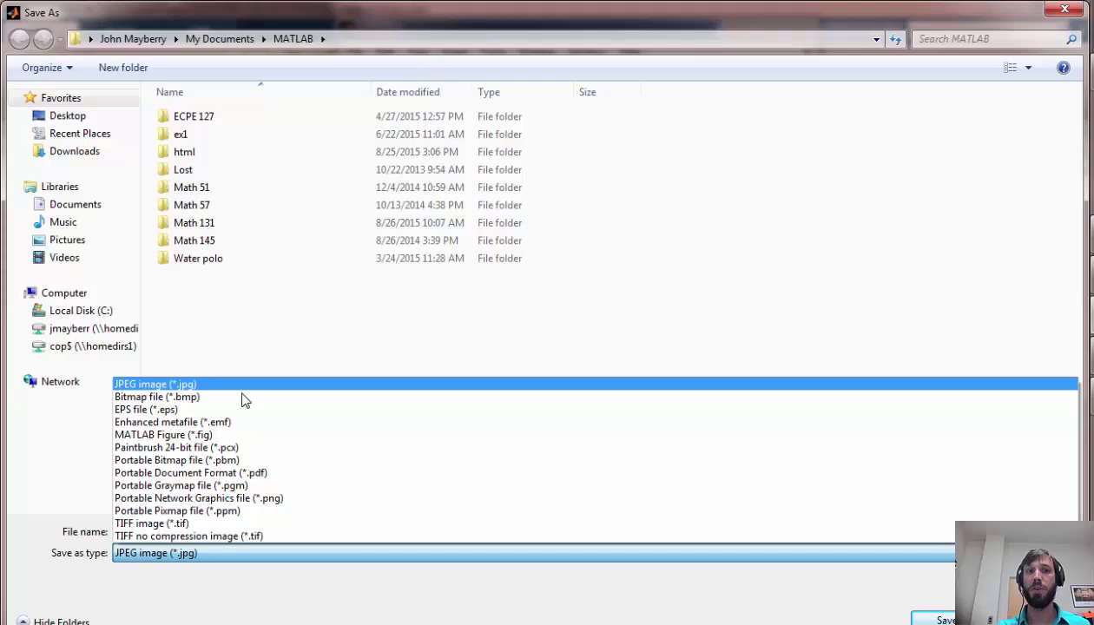
{"action": "left_click", "coordinate": [250, 434]}
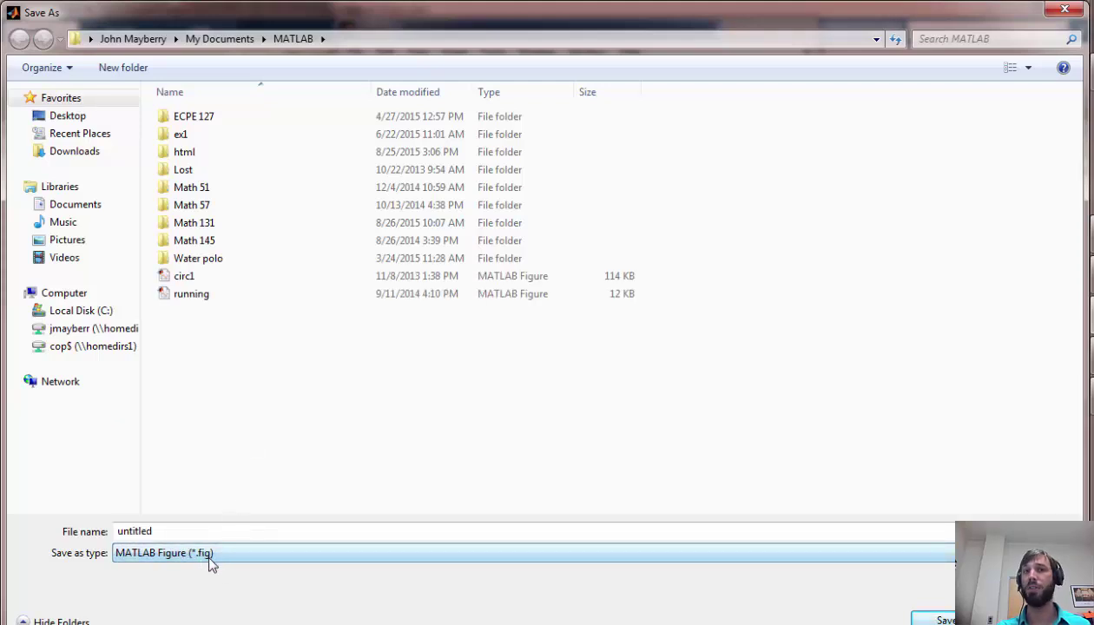
{"action": "left_click", "coordinate": [238, 559]}
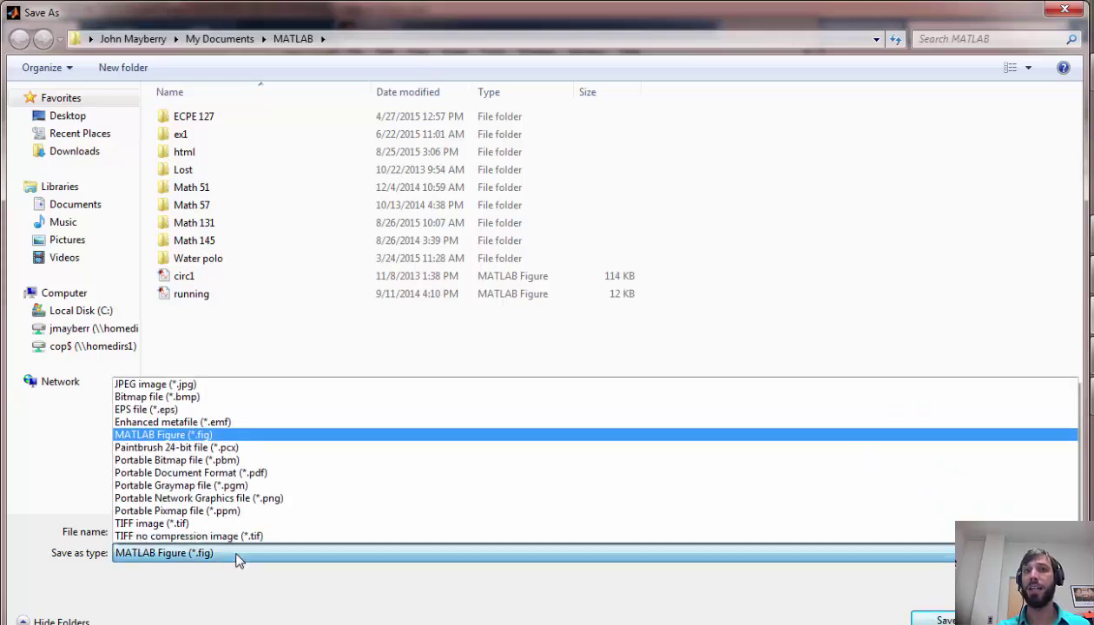
{"action": "left_click", "coordinate": [198, 410]}
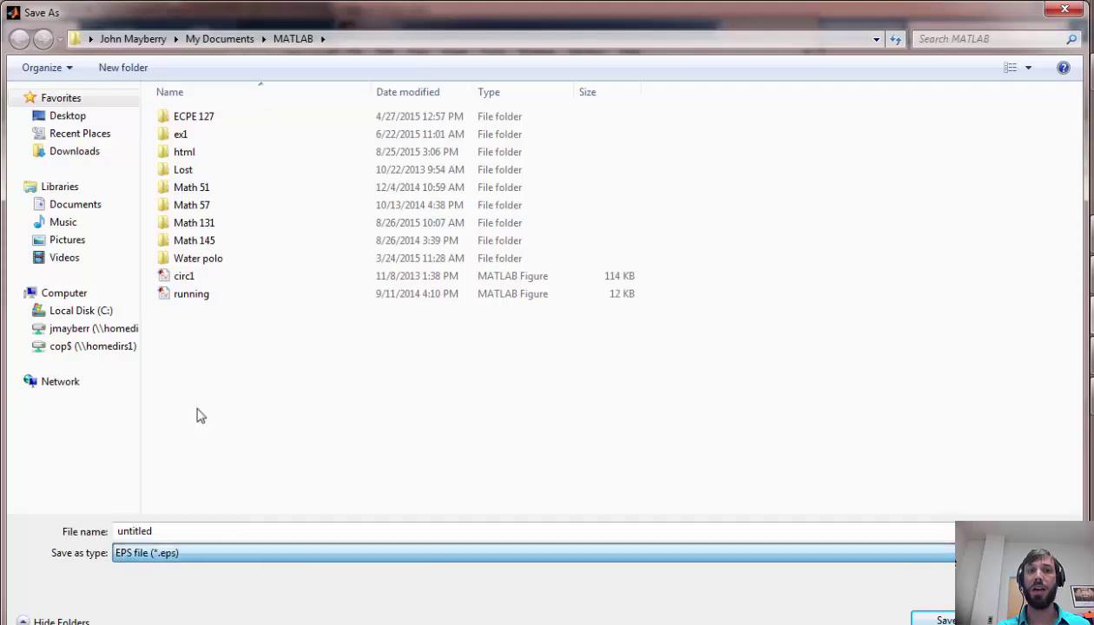
Save it to the Desktop as test.eps, replacing the existing file
{"action": "left_click", "coordinate": [170, 533]}
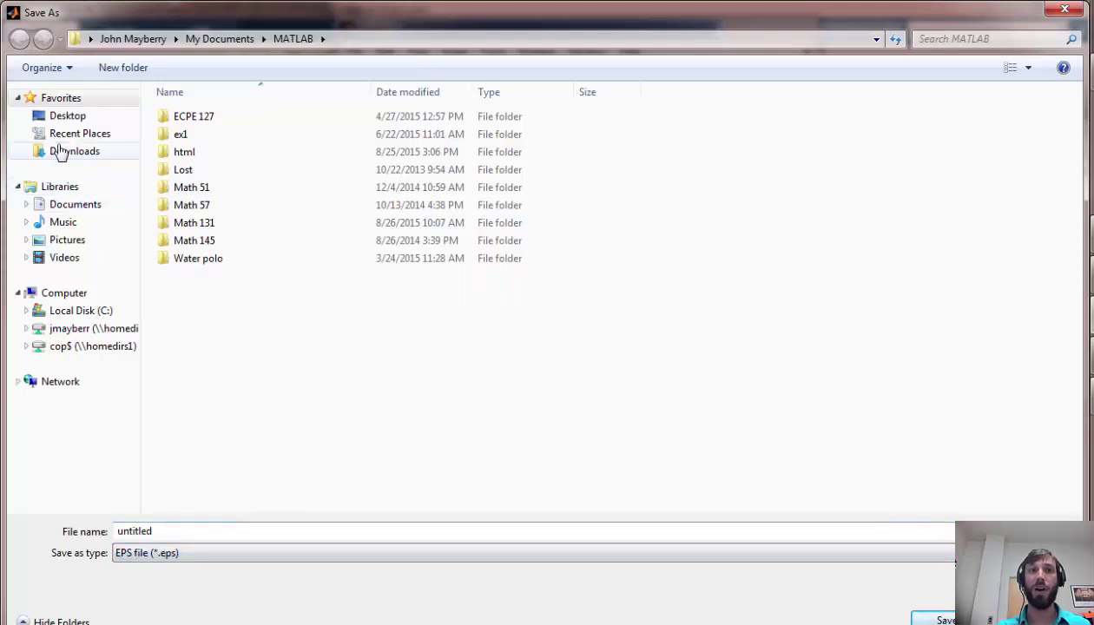
{"action": "left_click", "coordinate": [56, 115]}
{"action": "double_click", "coordinate": [121, 528]}
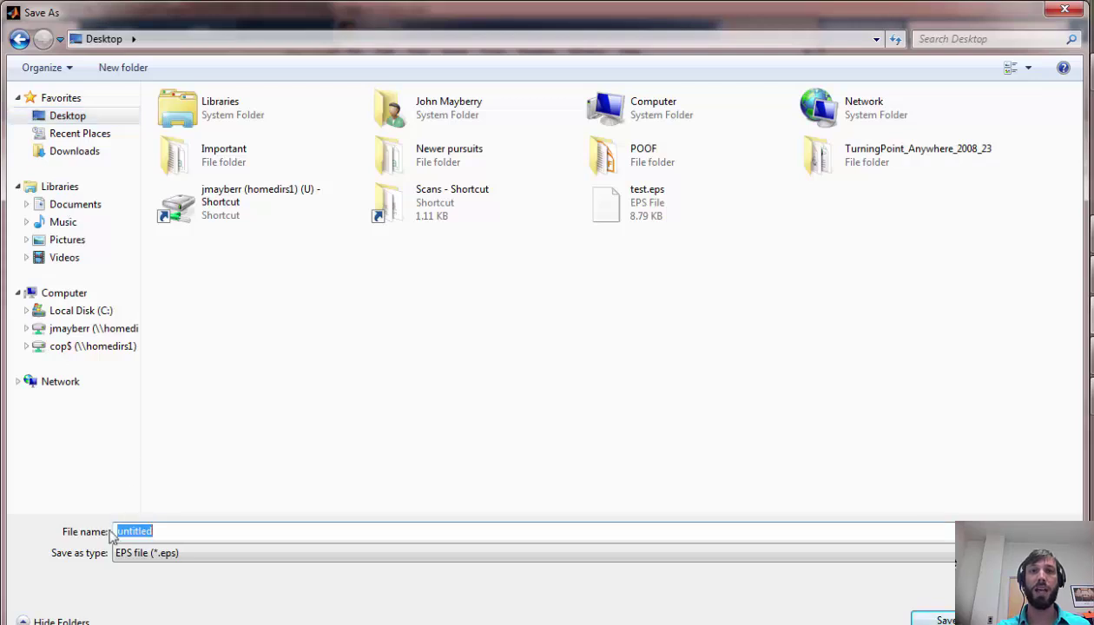
{"action": "type", "text": "test"}
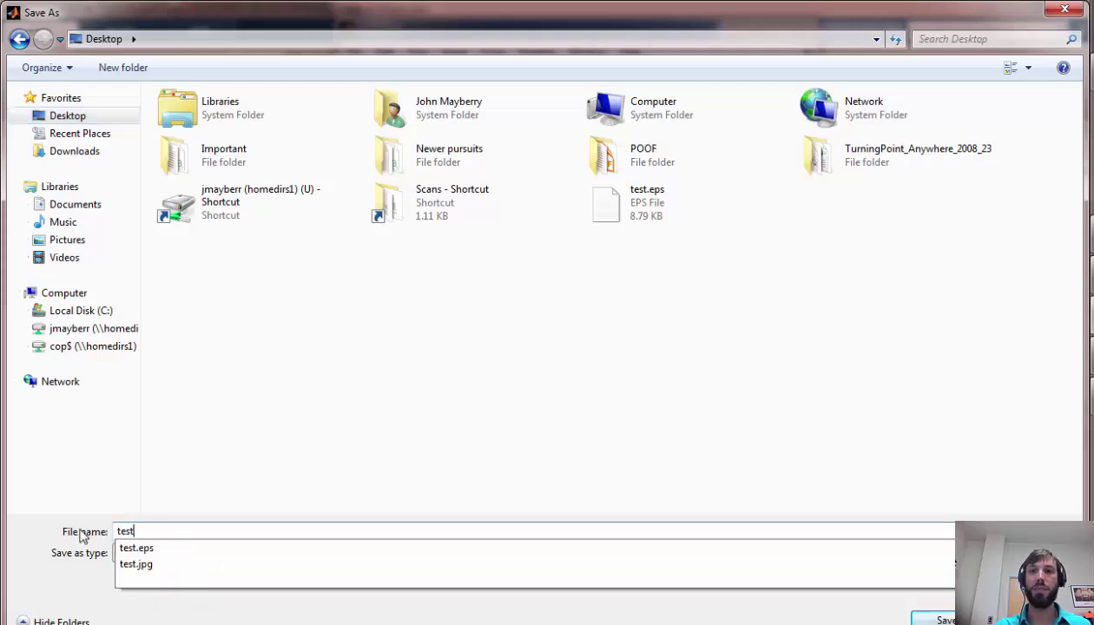
{"action": "left_click", "coordinate": [922, 617]}
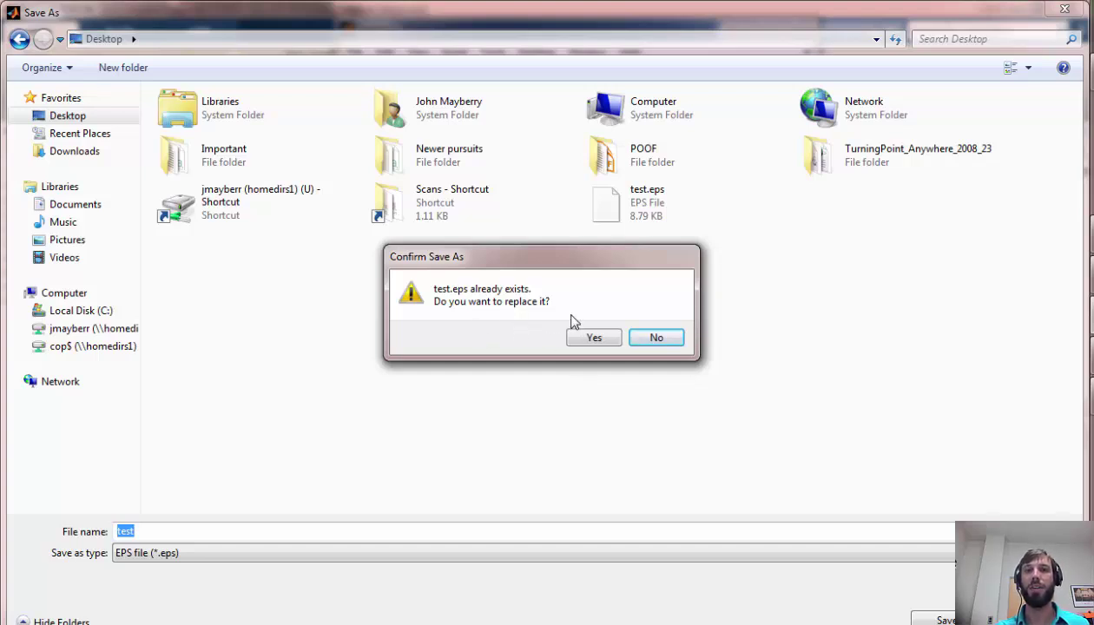
{"action": "left_click", "coordinate": [579, 343]}
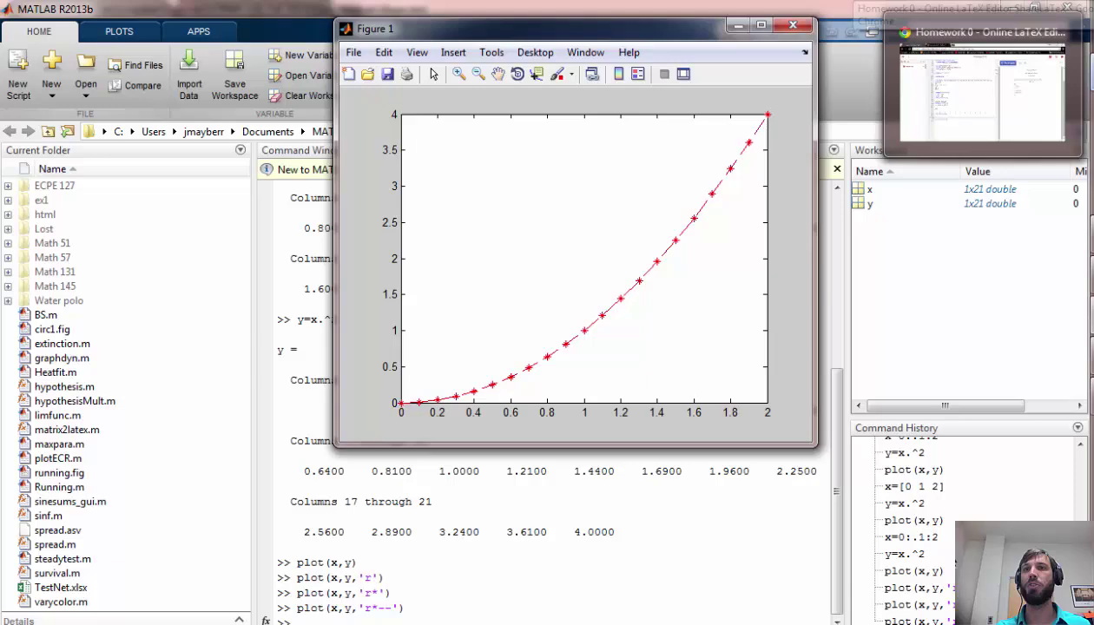
Upload test.eps from the Desktop into the Homework 0 ShareLaTeX project
{"action": "left_click", "coordinate": [972, 104]}
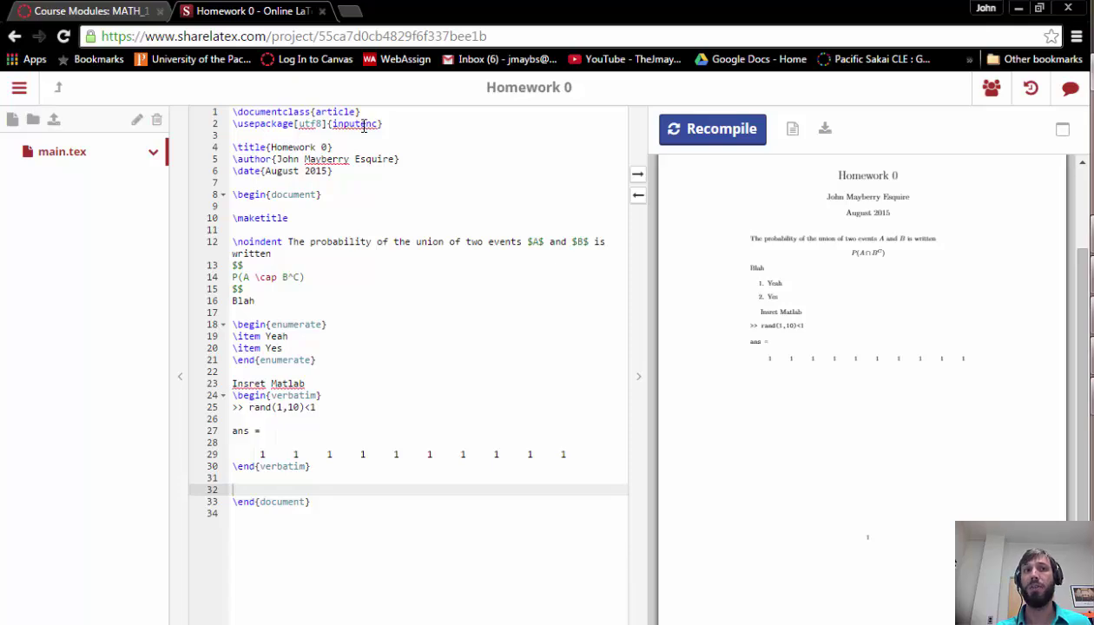
{"action": "left_click", "coordinate": [54, 122]}
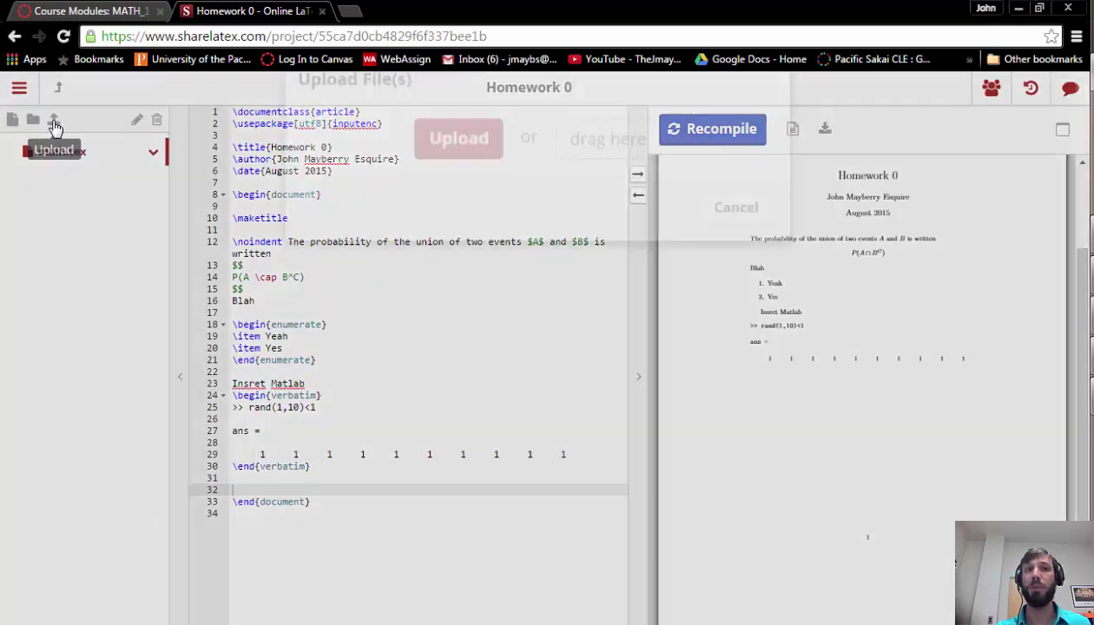
{"action": "left_click", "coordinate": [479, 199]}
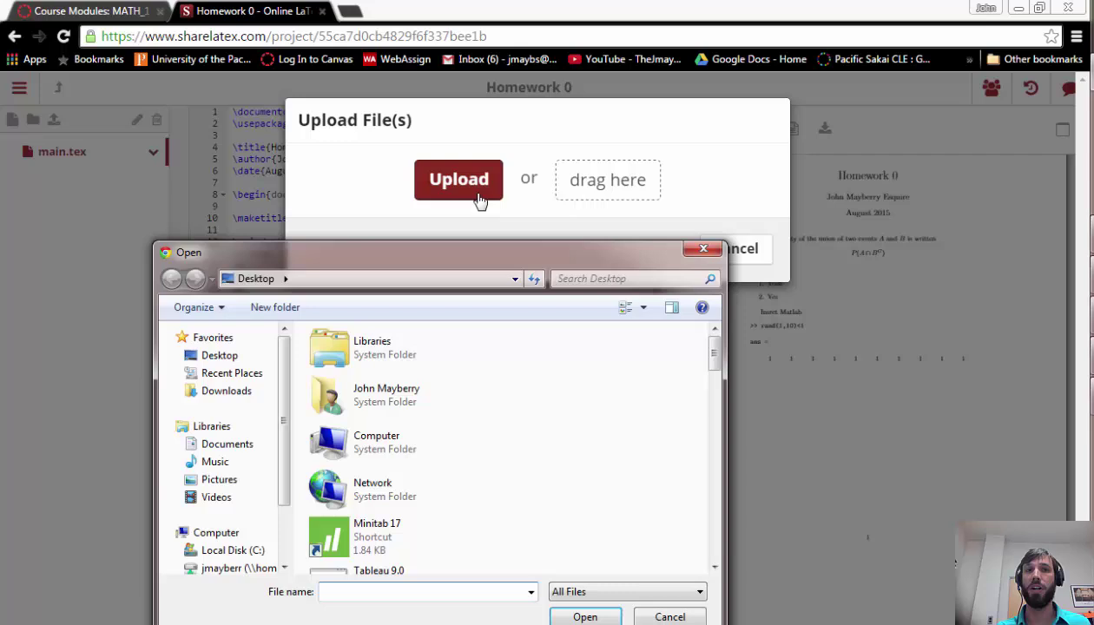
{"action": "left_click_drag", "start_coordinate": [713, 361], "coordinate": [705, 540]}
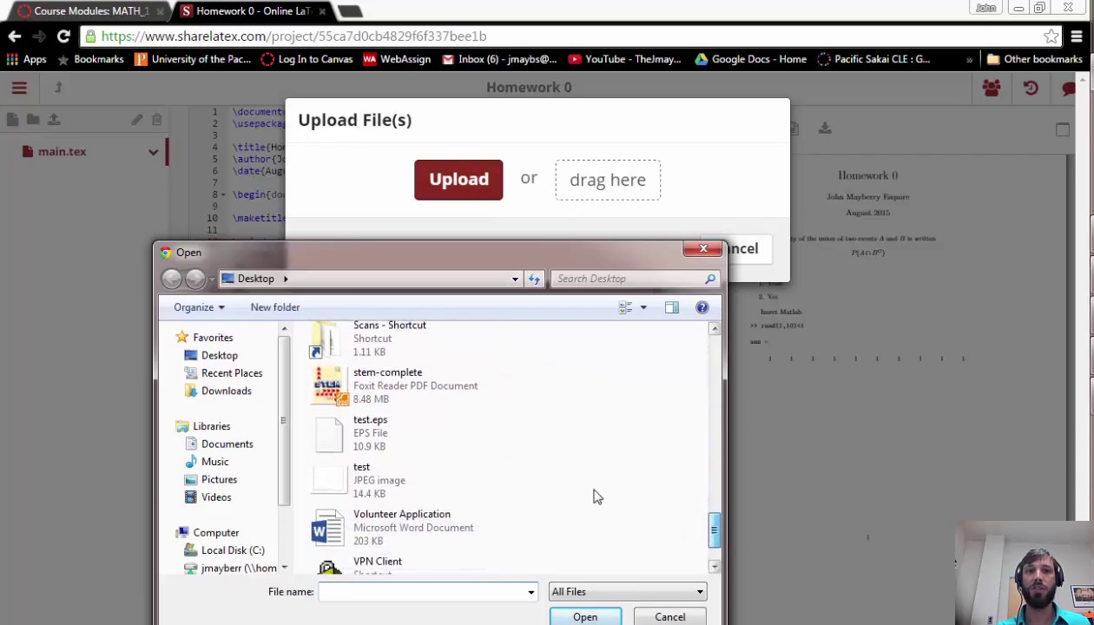
{"action": "left_click", "coordinate": [370, 445]}
{"action": "left_click", "coordinate": [586, 616]}
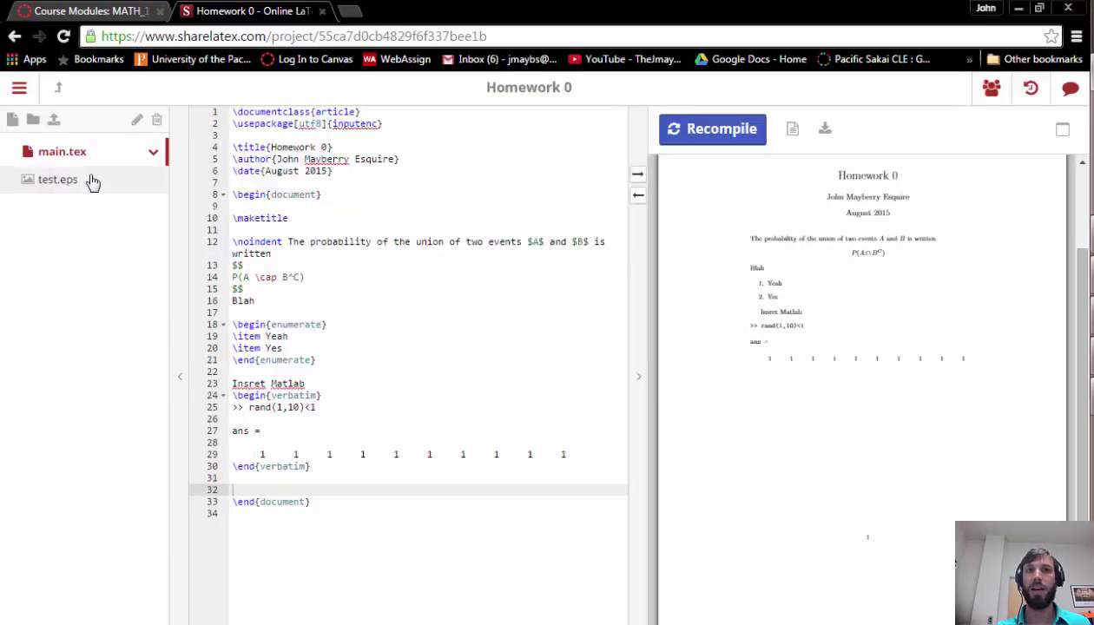
Add graphicx to the \usepackage line and insert \includegraphics[scale=0.5]{test.eps} before \end{document}
{"action": "left_click", "coordinate": [380, 126]}
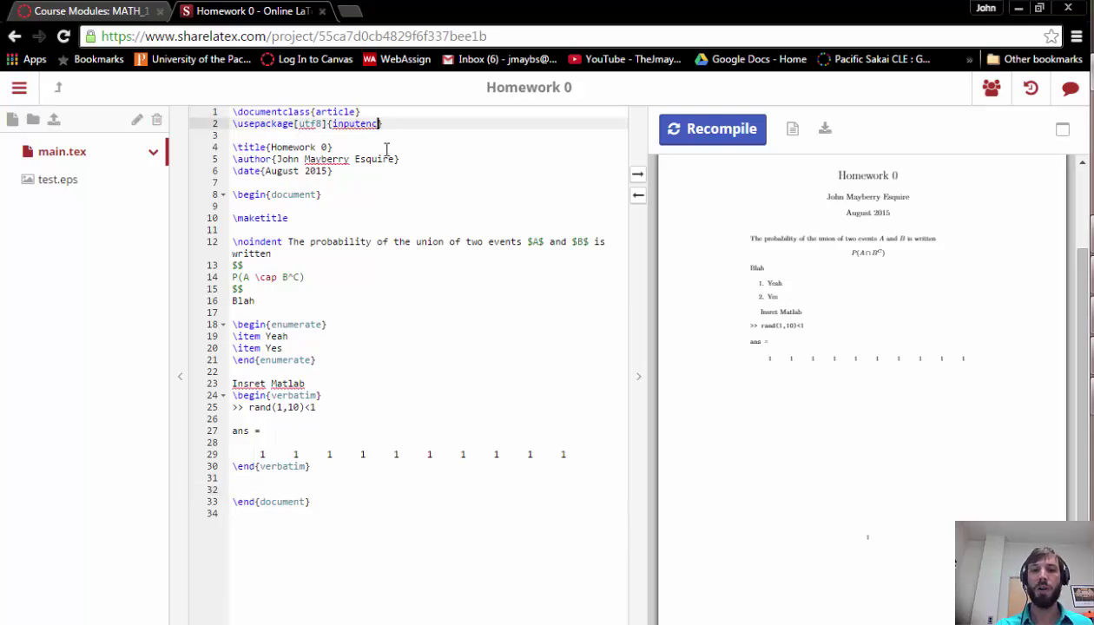
{"action": "type", "text": ",graphic"}
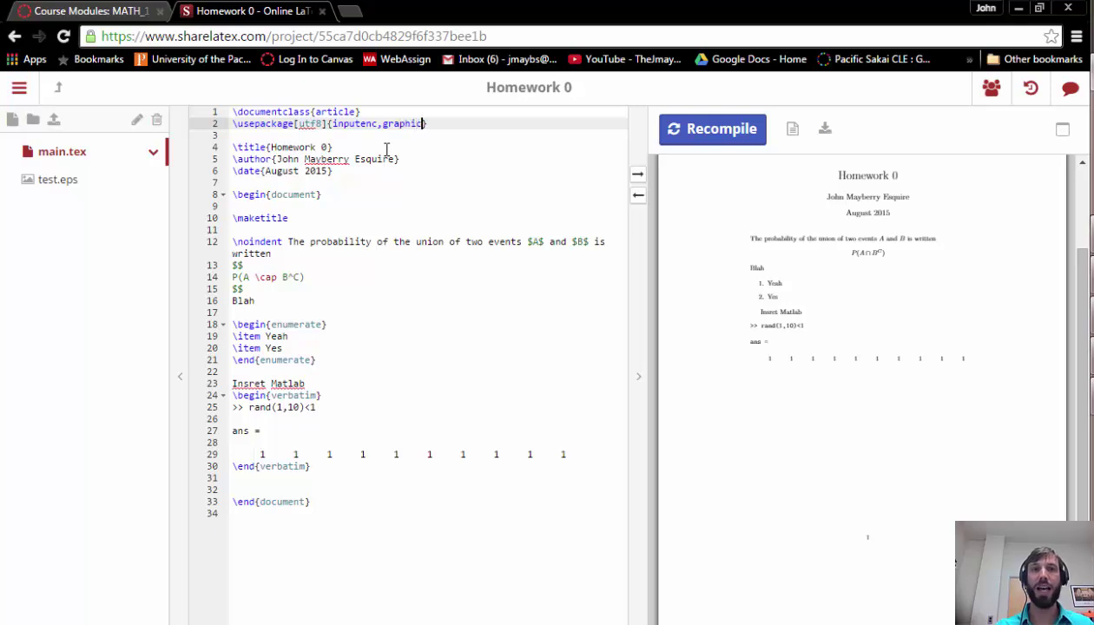
{"action": "type", "text": "x"}
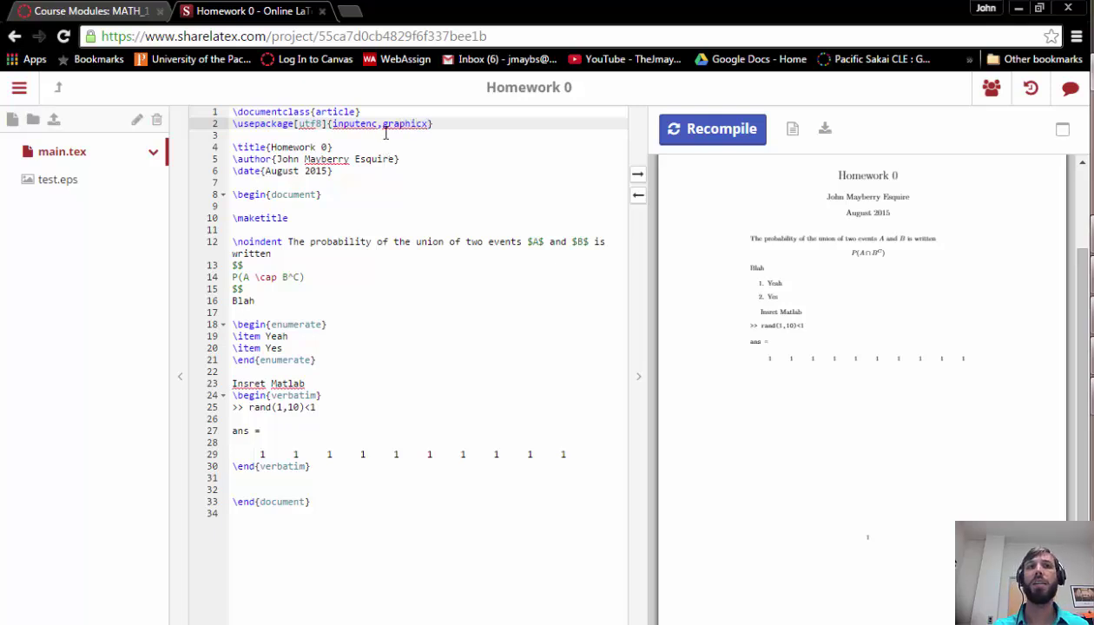
{"action": "left_click", "coordinate": [263, 491]}
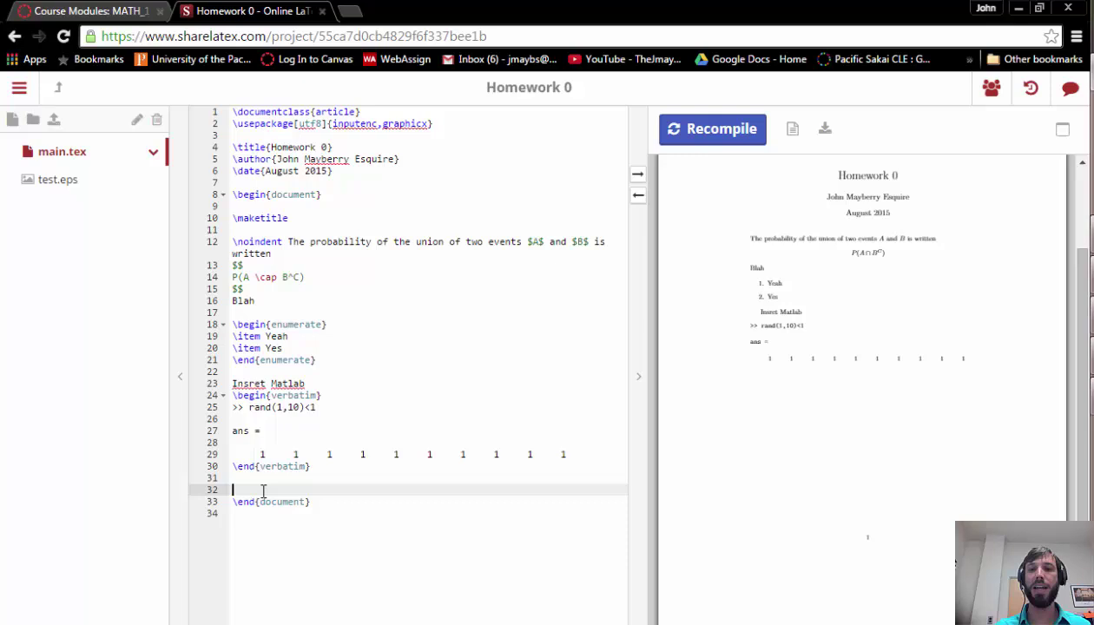
{"action": "type", "text": "\\inclu"}
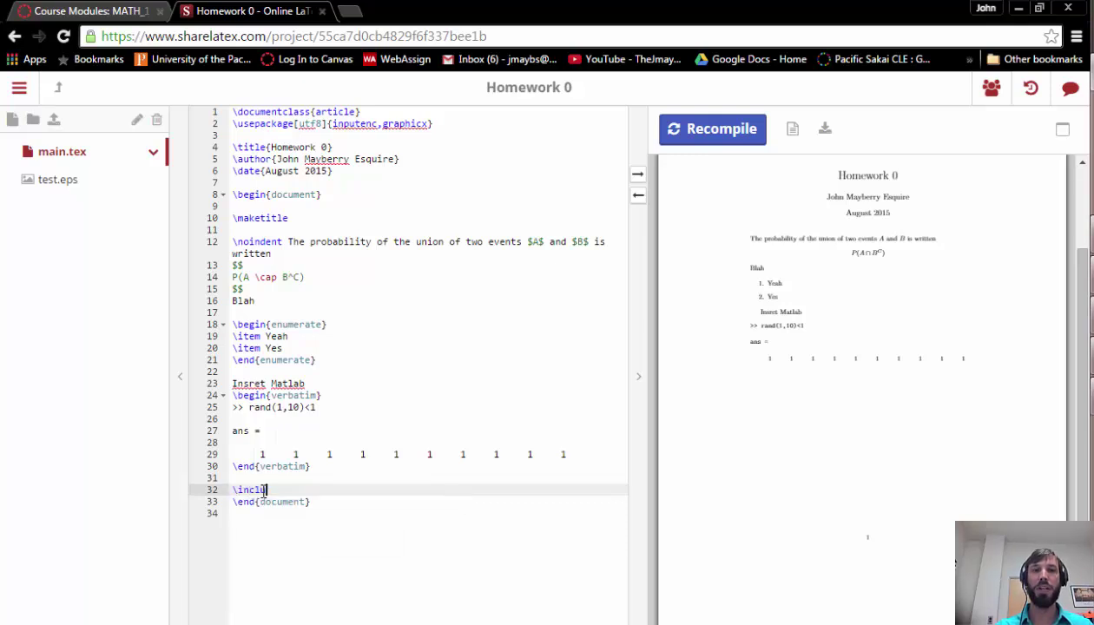
{"action": "type", "text": "degraphics"}
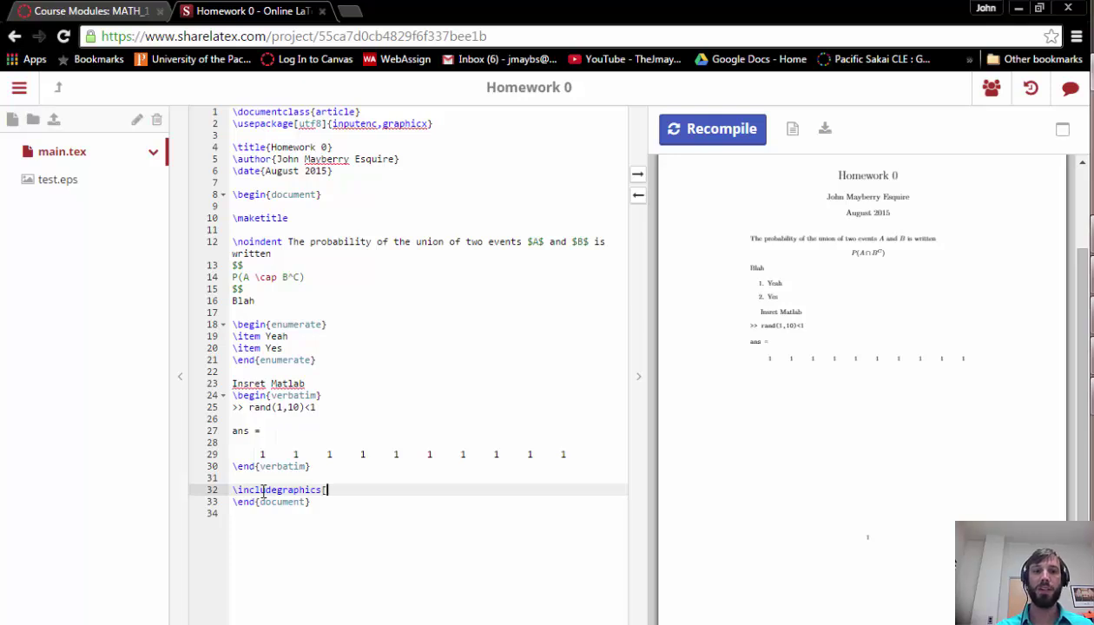
{"action": "type", "text": "[scale"}
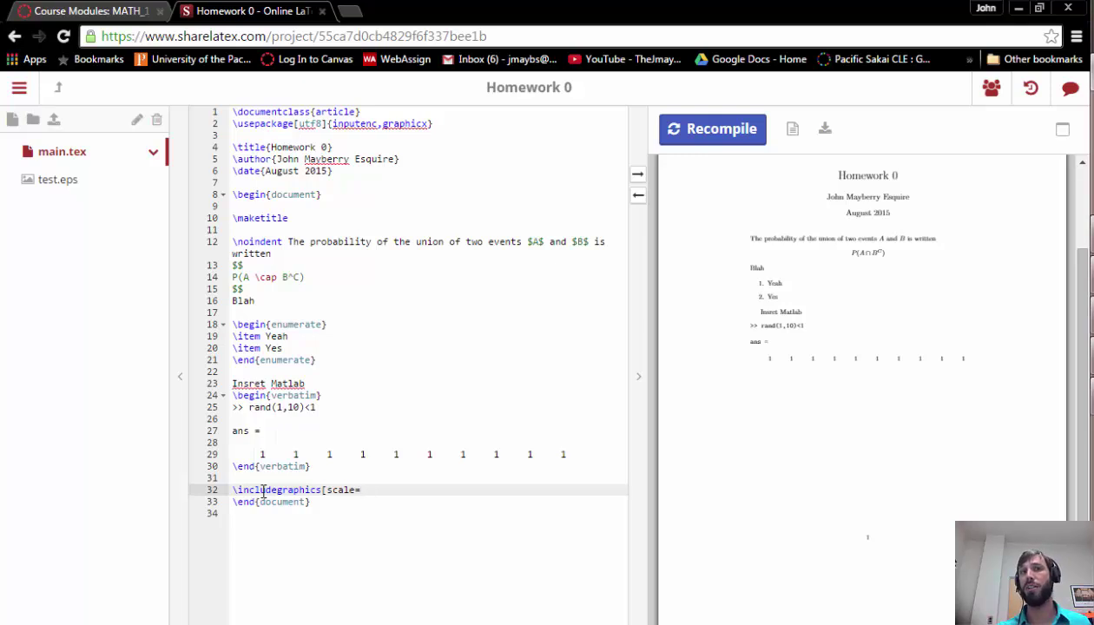
{"action": "type", "text": "=0.5]"}
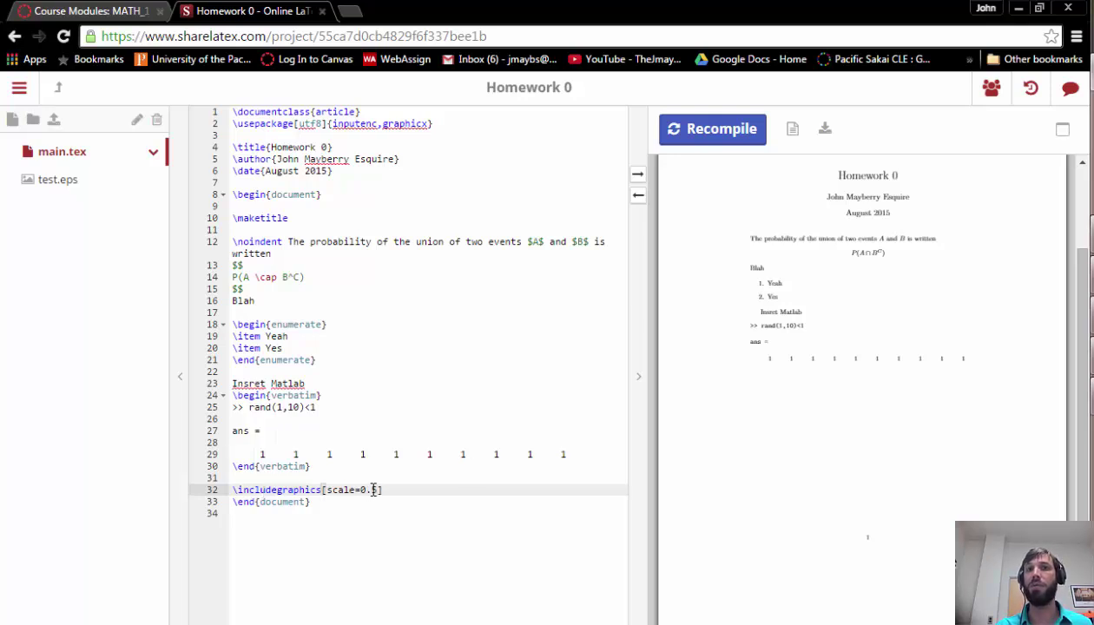
{"action": "type", "text": "{"}
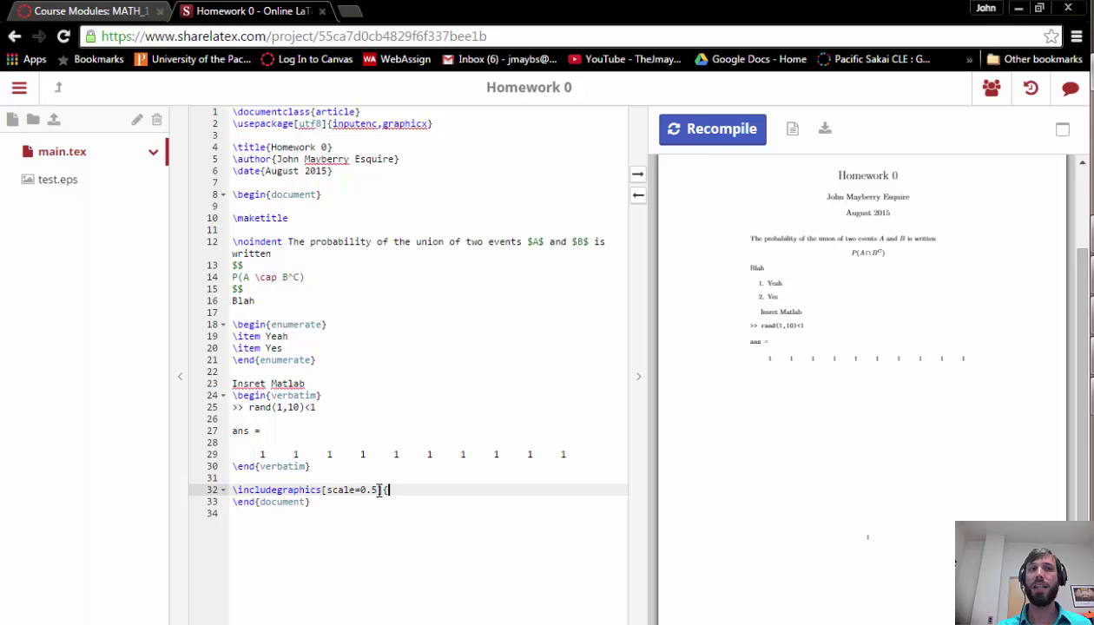
{"action": "type", "text": "test."}
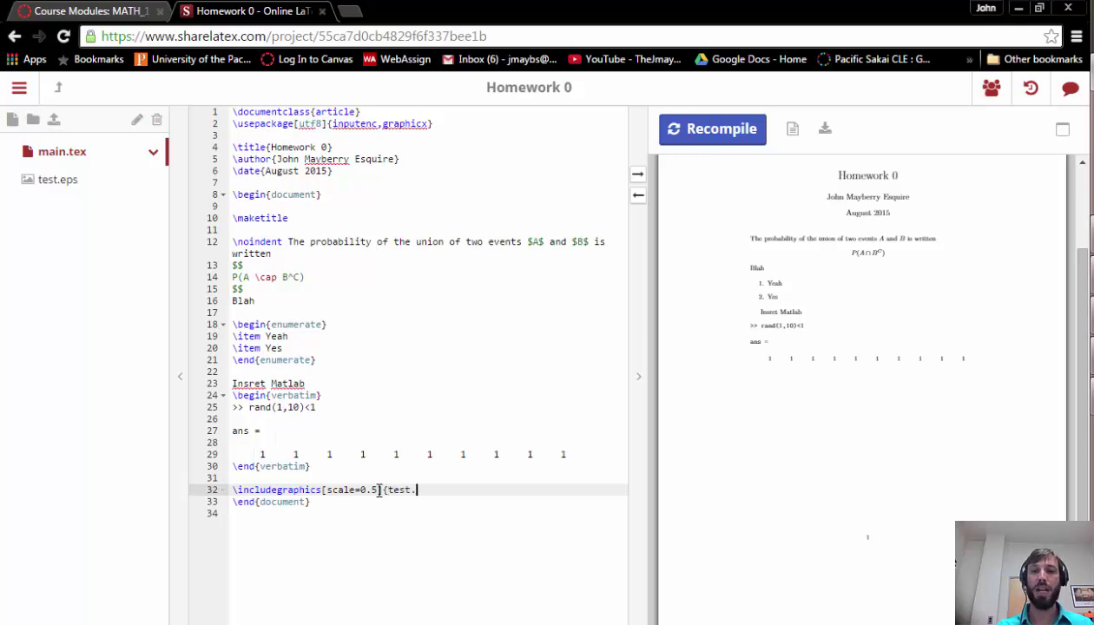
{"action": "type", "text": "eps}"}
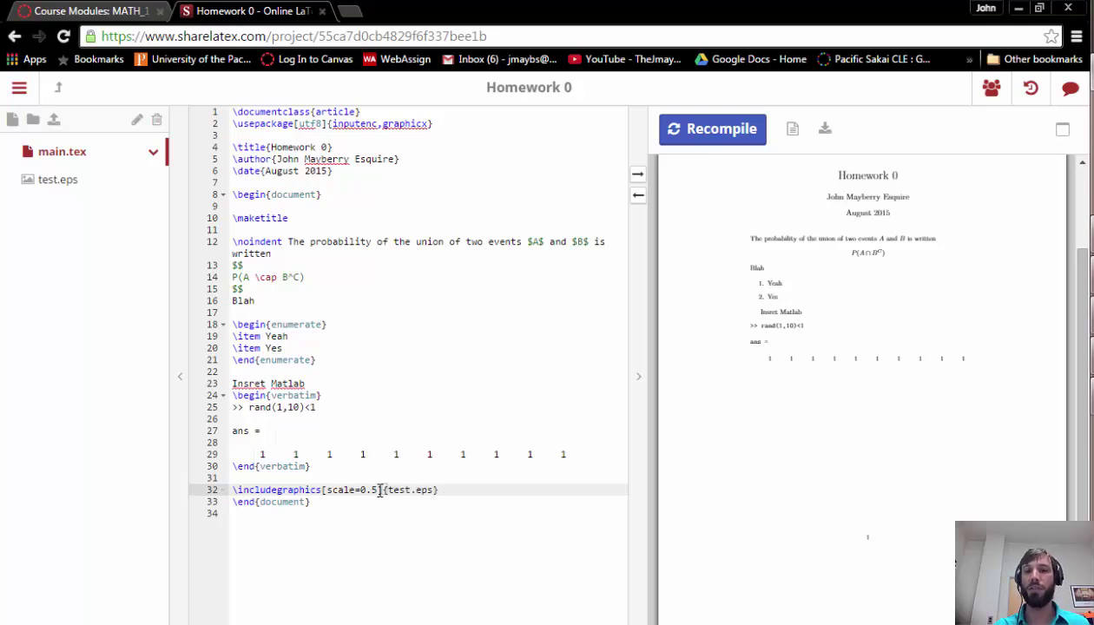
{"action": "key", "text": "Return"}
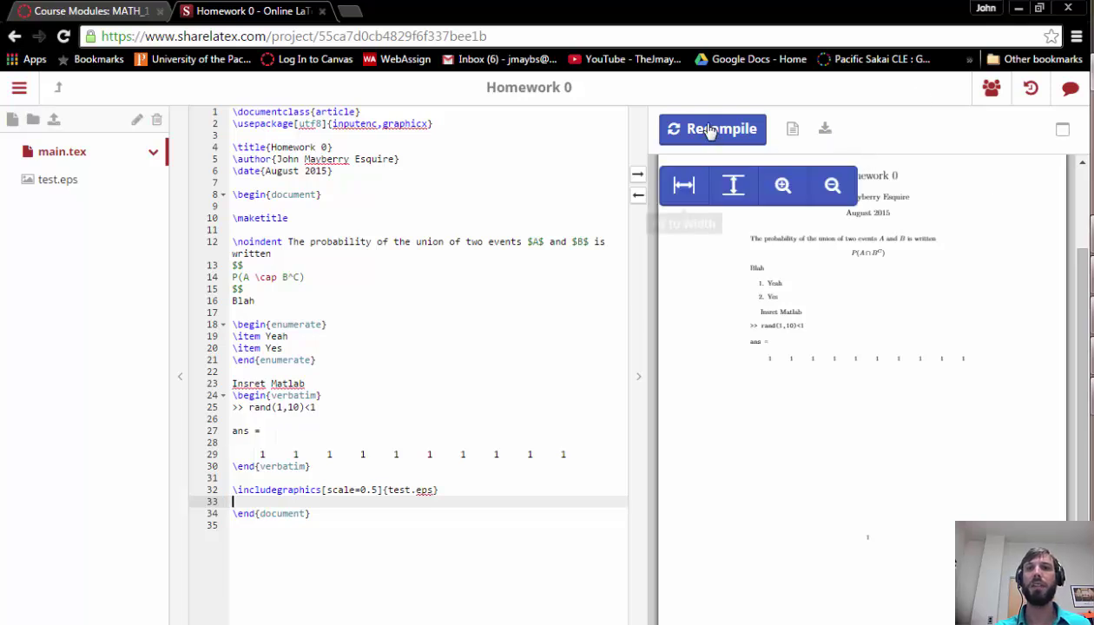
Recompile to preview the figure, then add \begin{center} above the \includegraphics line
{"action": "left_click", "coordinate": [710, 130]}
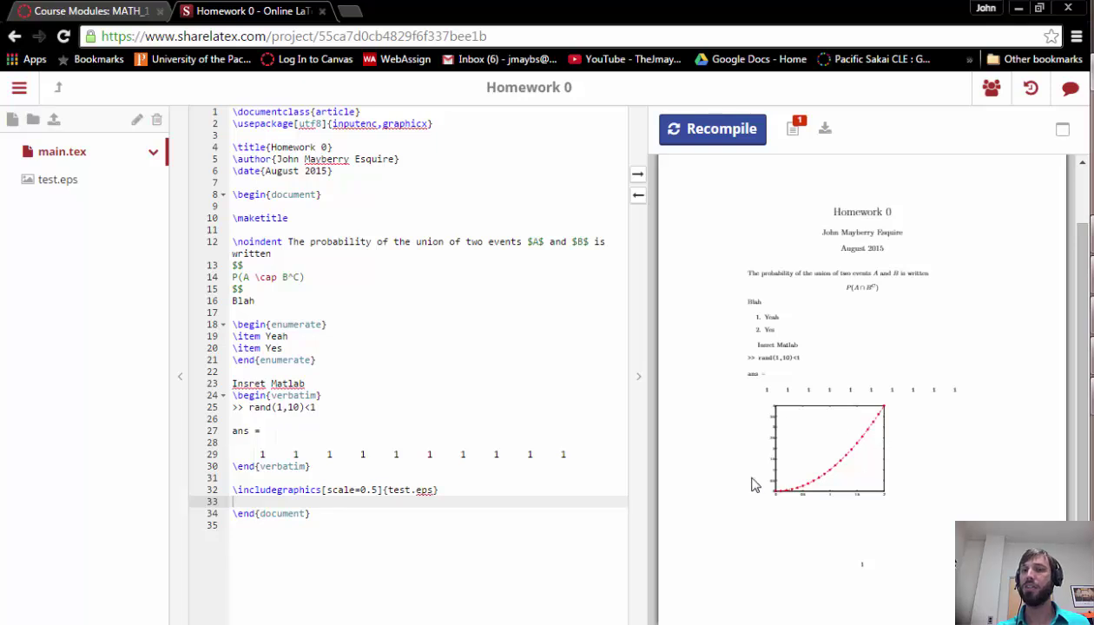
{"action": "left_click", "coordinate": [381, 470]}
{"action": "key", "text": "Return"}
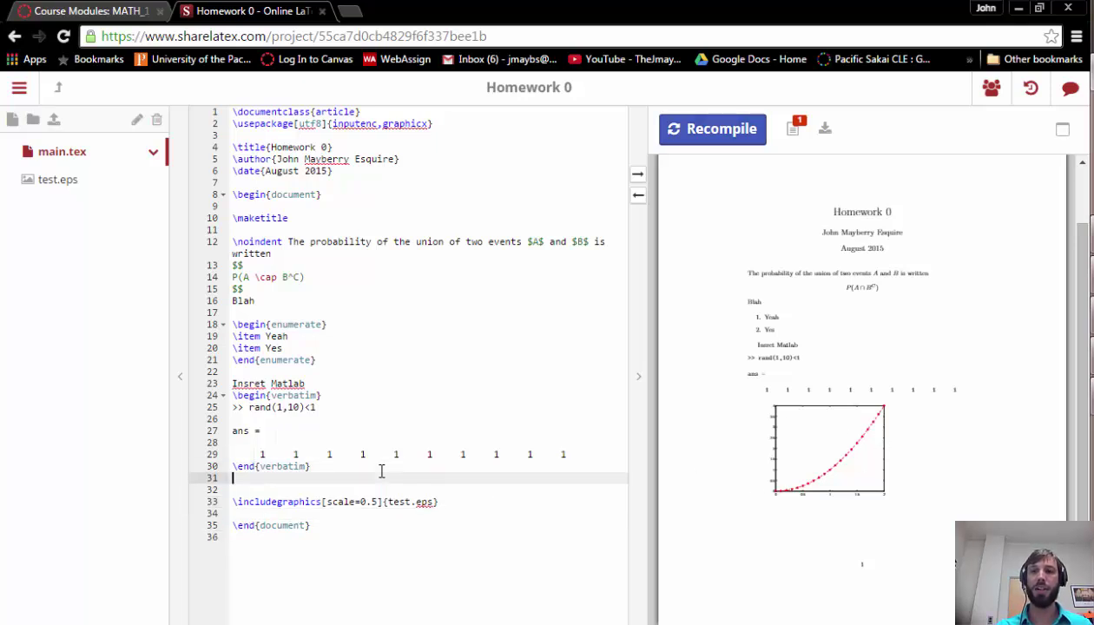
{"action": "key", "text": "Return"}
{"action": "type", "text": "\\begin{center}"}
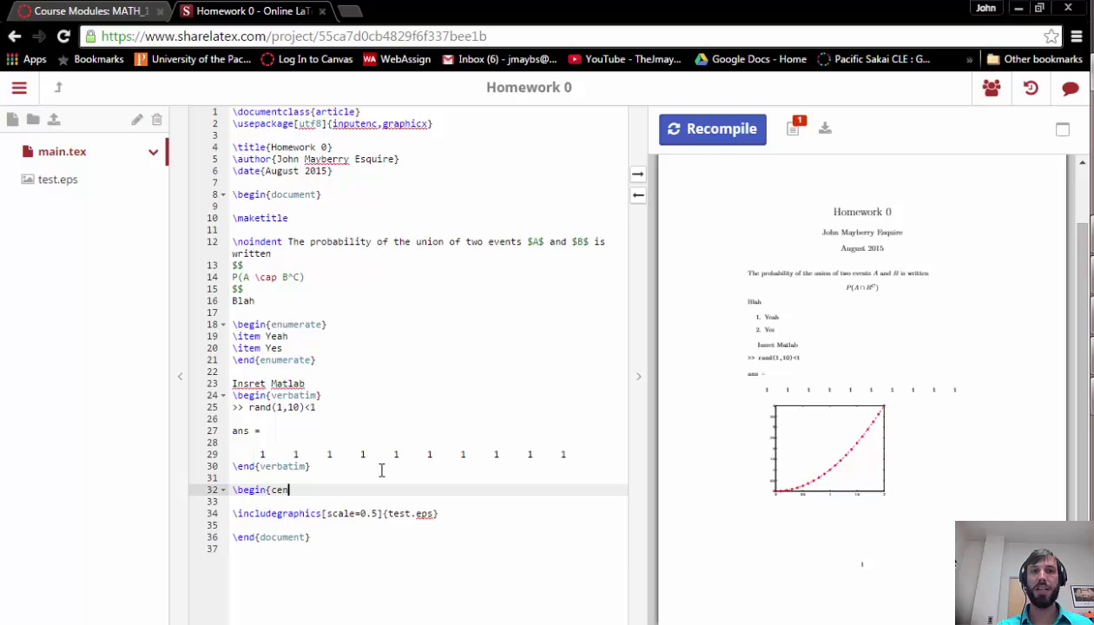
Close the environment with \end{center} below the image line and recompile
{"action": "key", "text": "Down"}
{"action": "key", "text": "Down"}
{"action": "key", "text": "Down"}
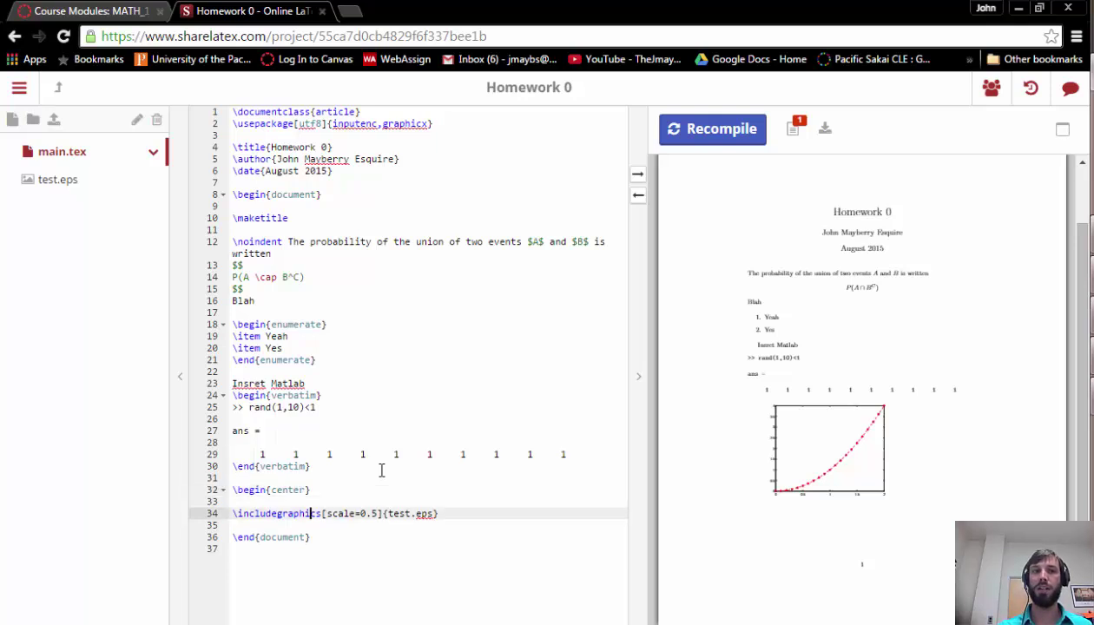
{"action": "key", "text": "Return"}
{"action": "type", "text": "\\end{c"}
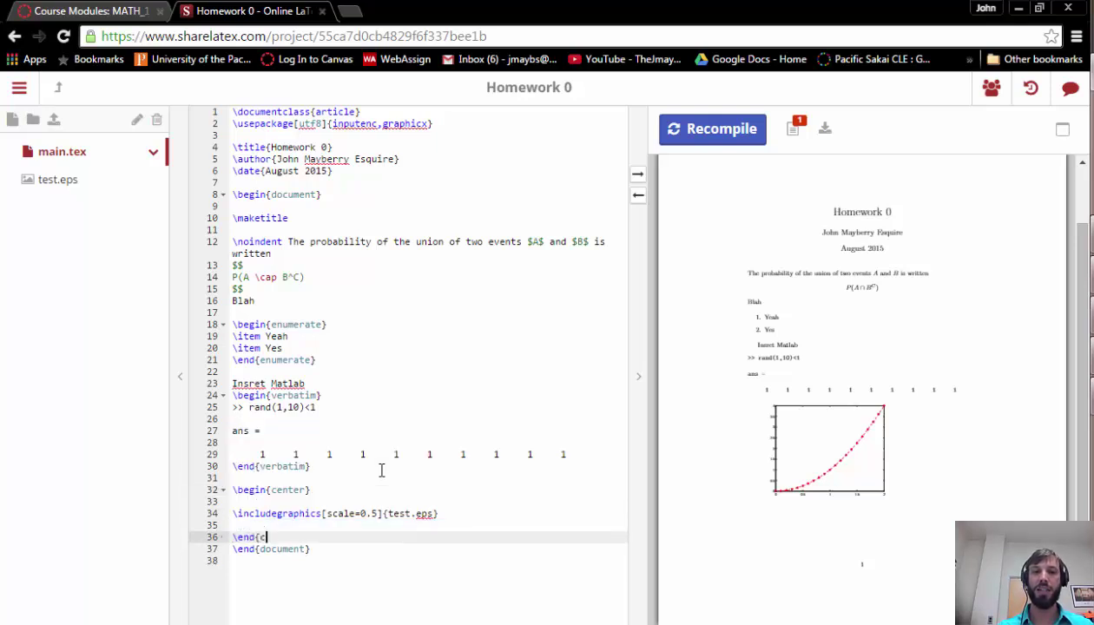
{"action": "type", "text": "enter"}
{"action": "key", "text": "BackSpace"}
{"action": "key", "text": "BackSpace"}
{"action": "key", "text": "BackSpace"}
{"action": "type", "text": "y"}
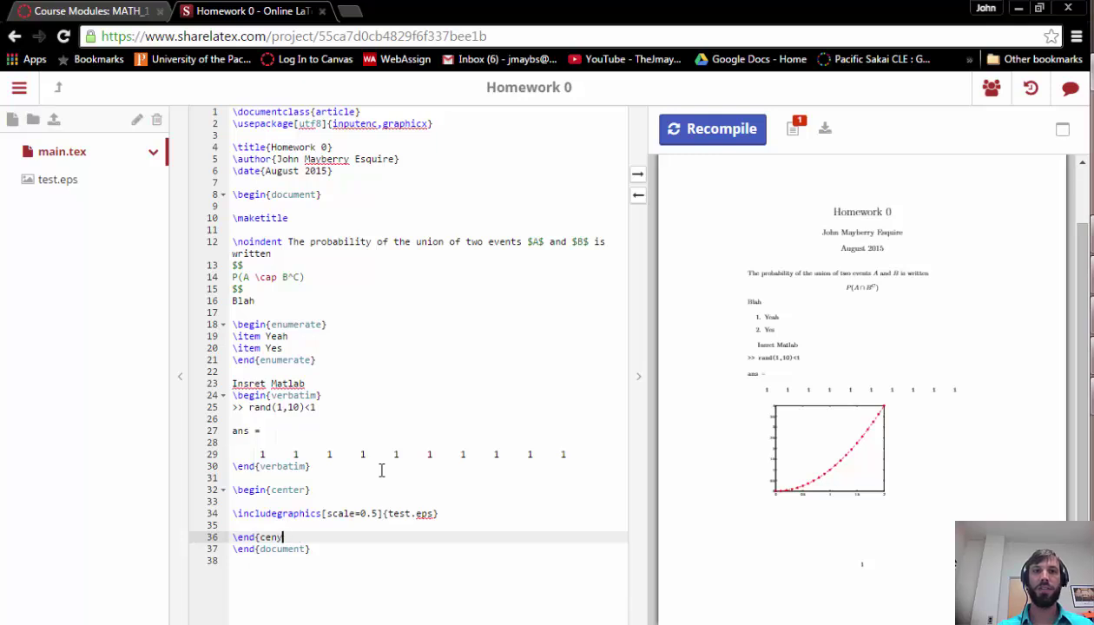
{"action": "key", "text": "BackSpace"}
{"action": "type", "text": "ter}"}
{"action": "key", "text": "Return"}
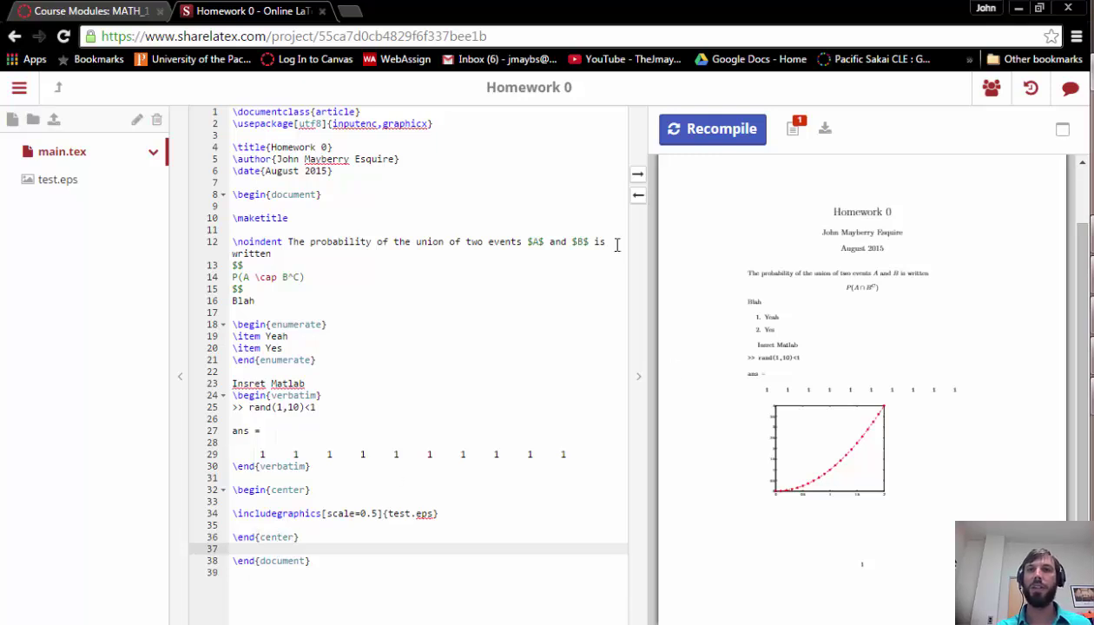
{"action": "left_click", "coordinate": [727, 128]}
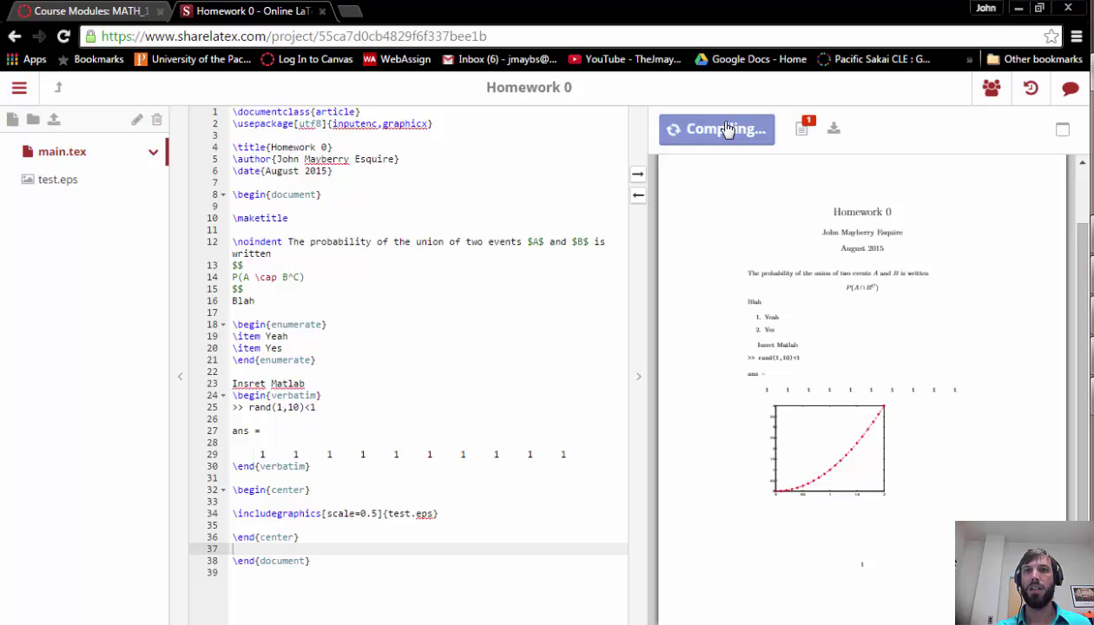